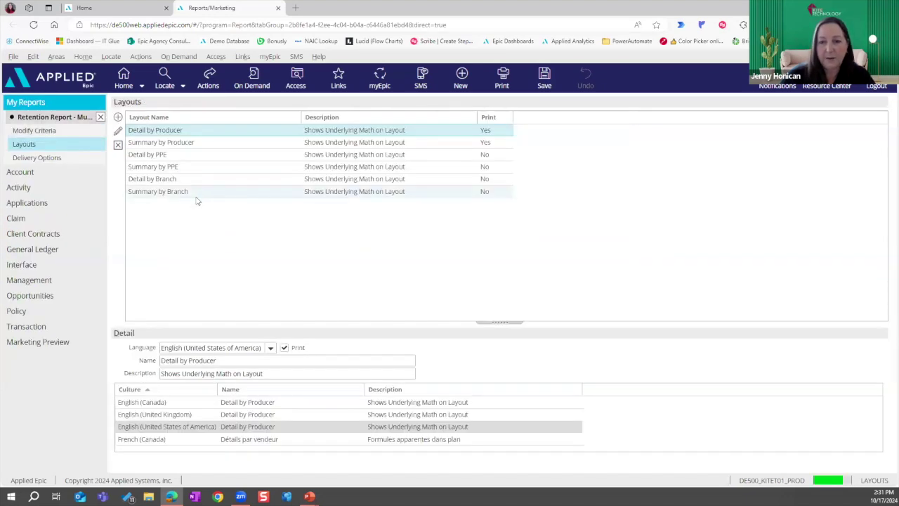
- Open the retention report's criteria and review the Policy Expiration Date range and the selected Line Status codes
click(42, 130)
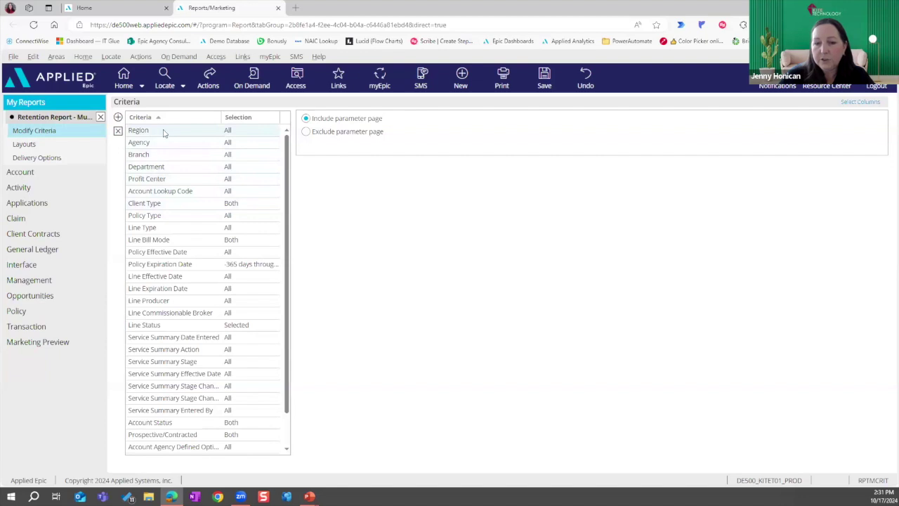
click(159, 271)
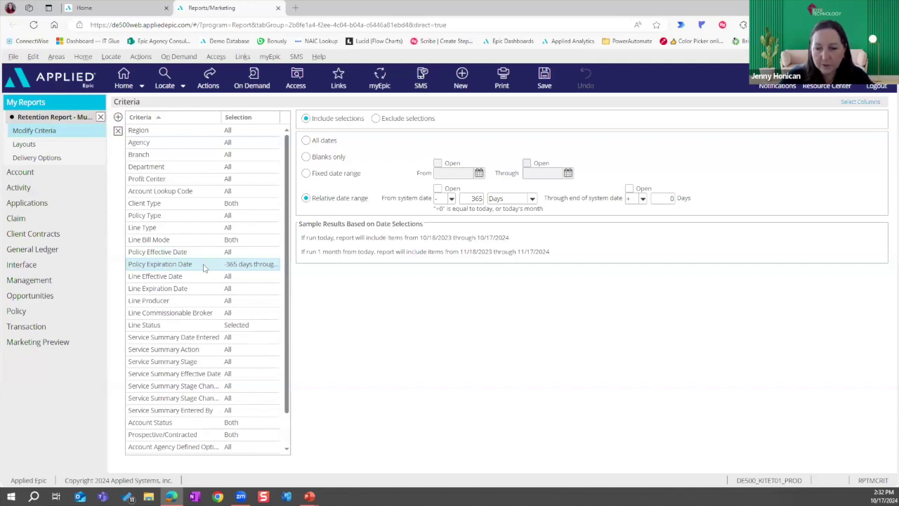
click(191, 326)
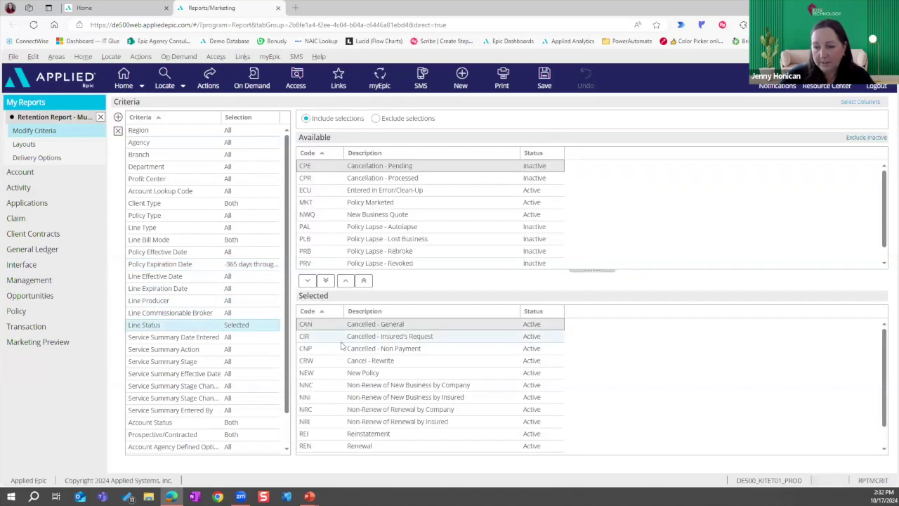
scroll(342, 348, down, 1)
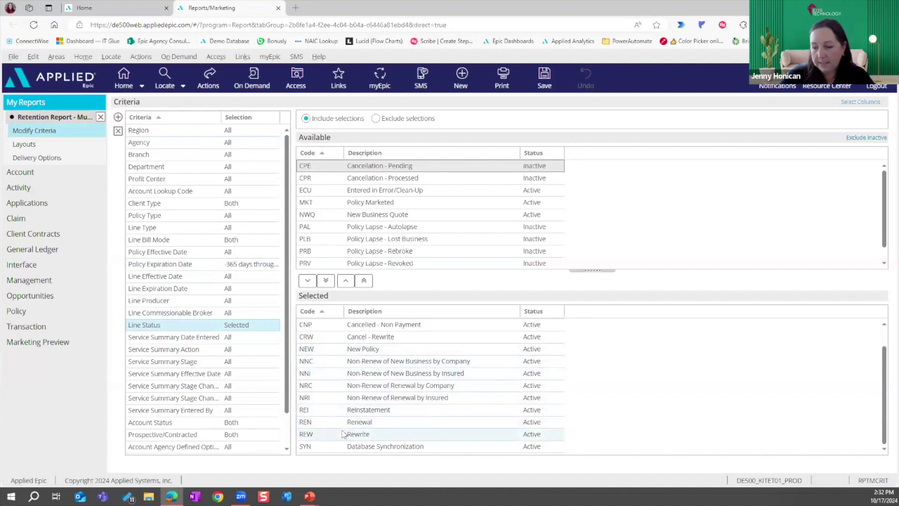
click(329, 413)
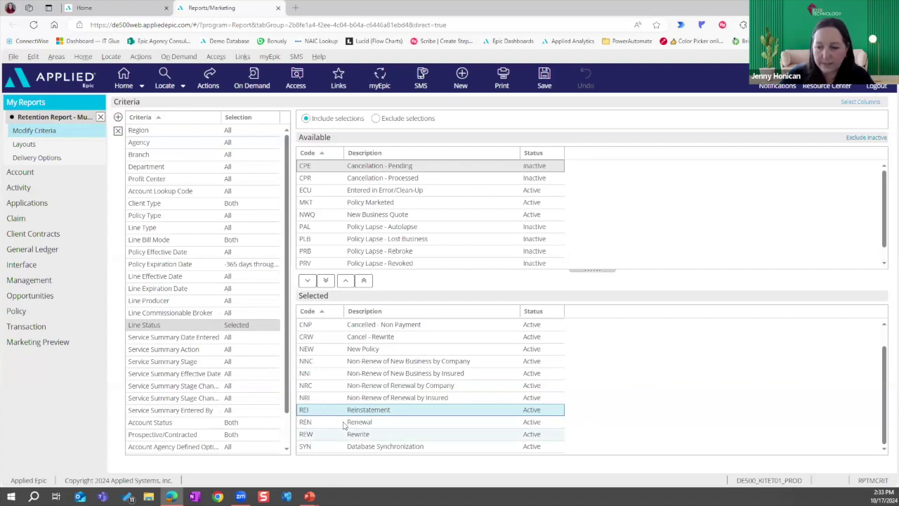
click(313, 448)
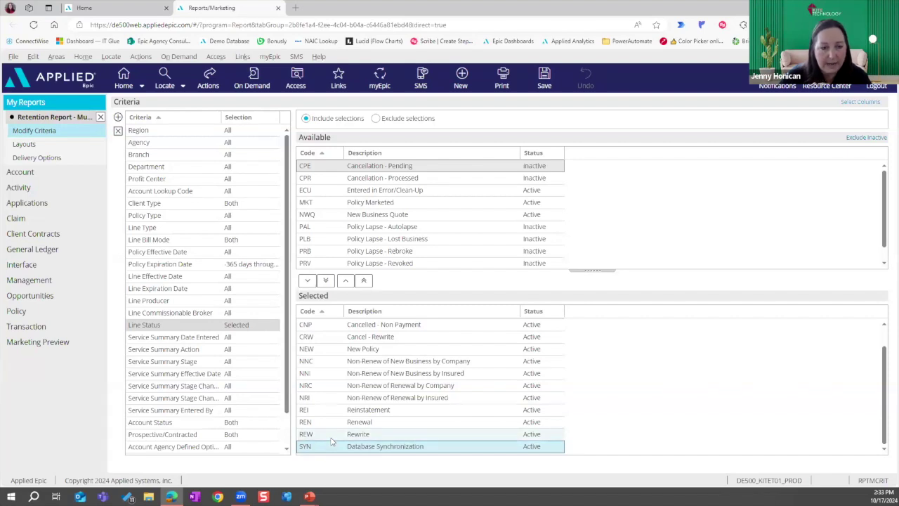
- Recheck the Policy Expiration Date, Client Type and Line Status criteria, comparing the available status codes with the selected ones
click(181, 265)
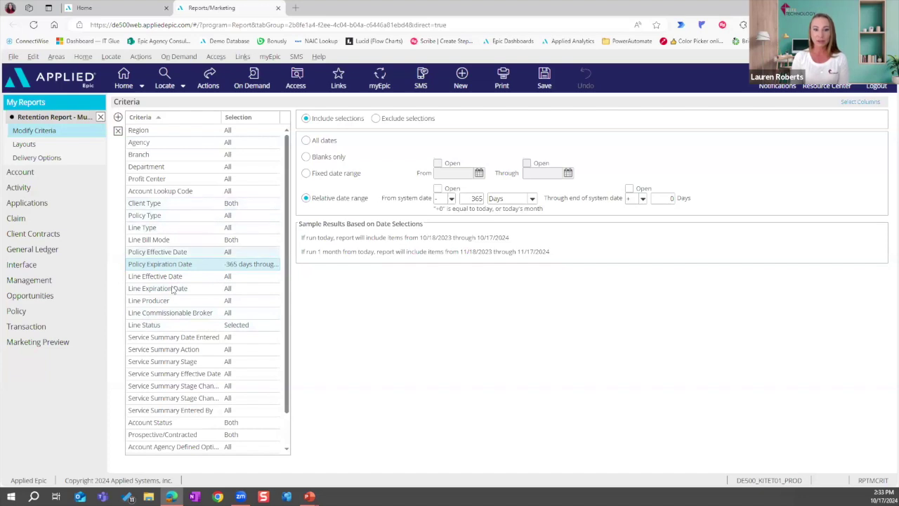
click(177, 326)
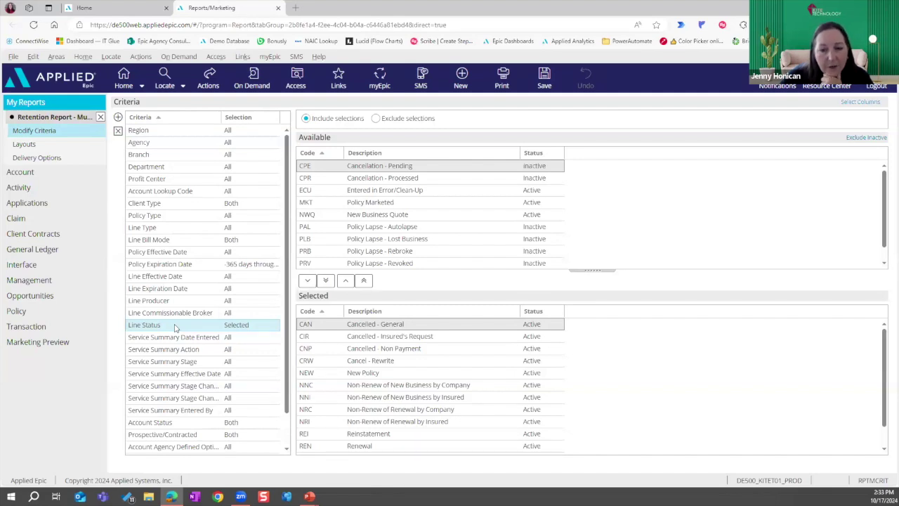
click(180, 206)
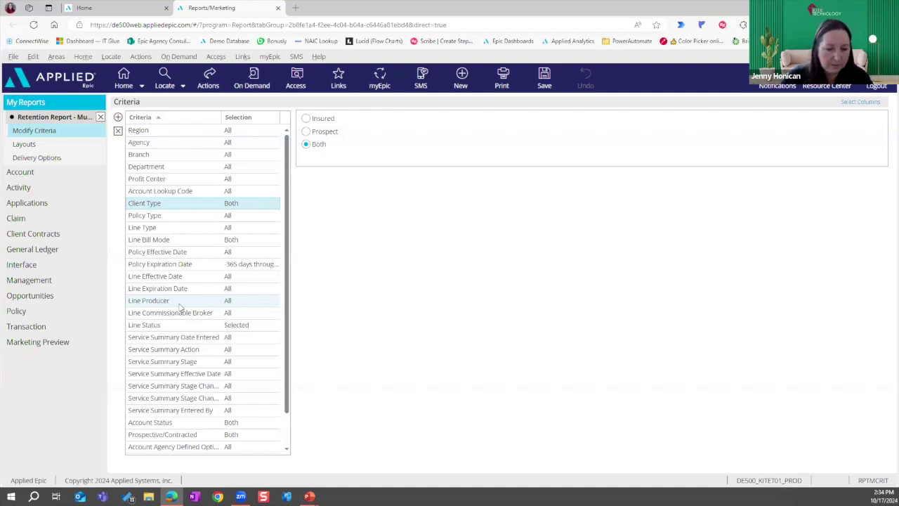
click(180, 325)
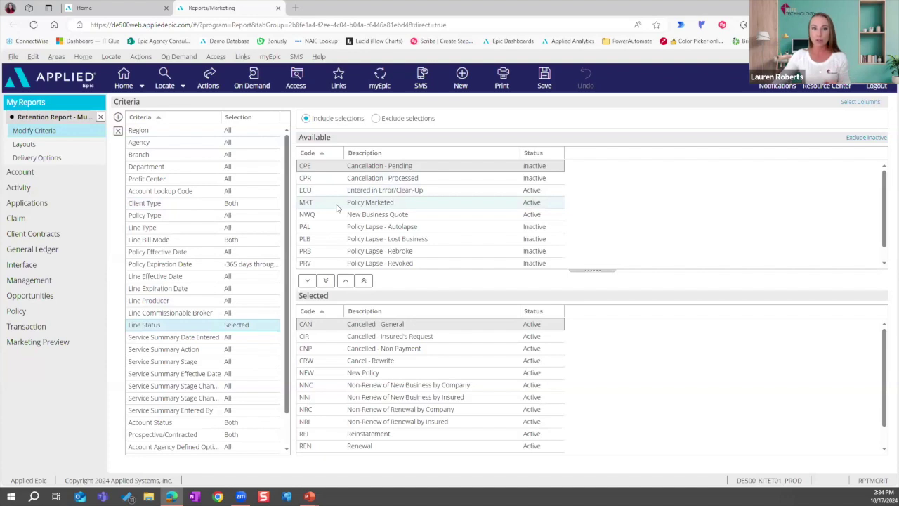
scroll(338, 207, down, 1)
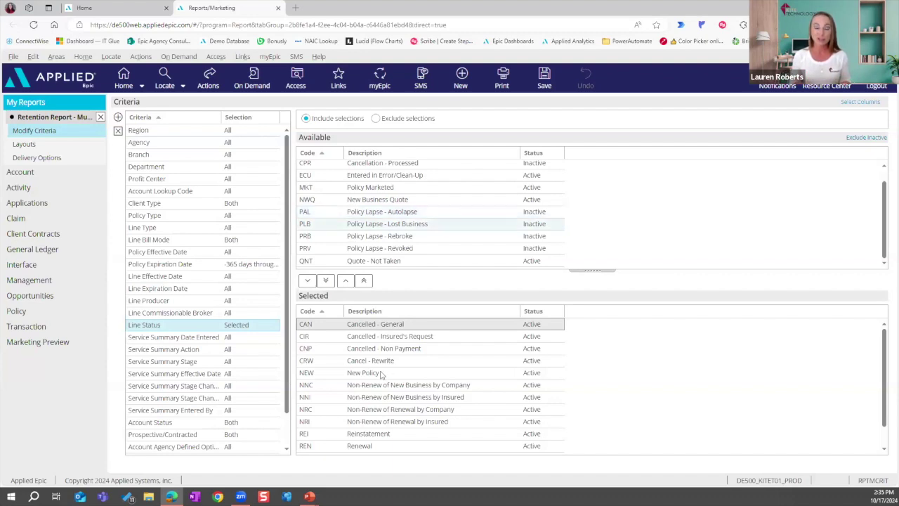
scroll(379, 373, down, 1)
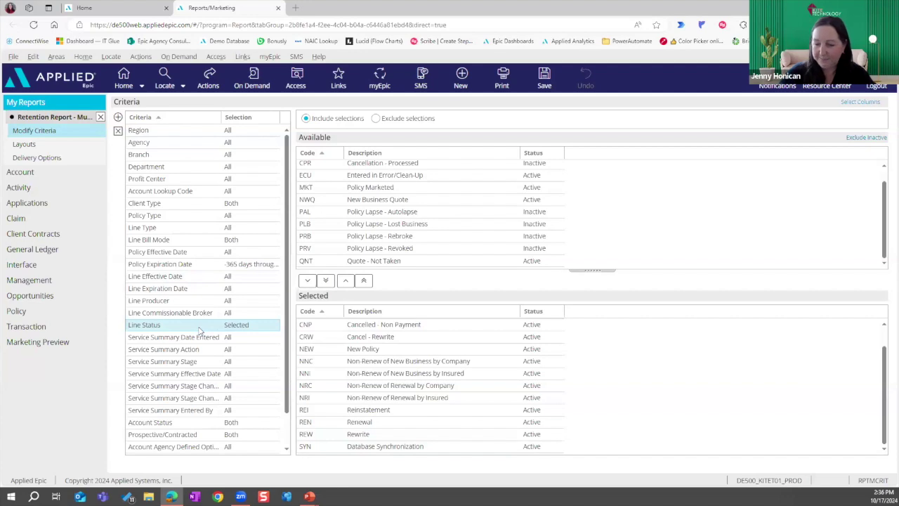
- Review the Line Status codes left out of the report, including Entered in Error/Clean-Up, New Business Quote and Quote - Not Taken
click(193, 264)
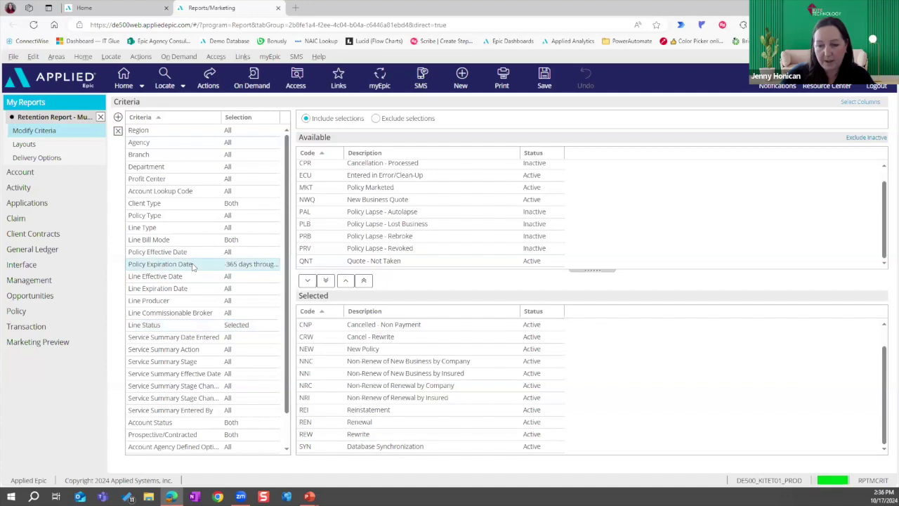
click(260, 326)
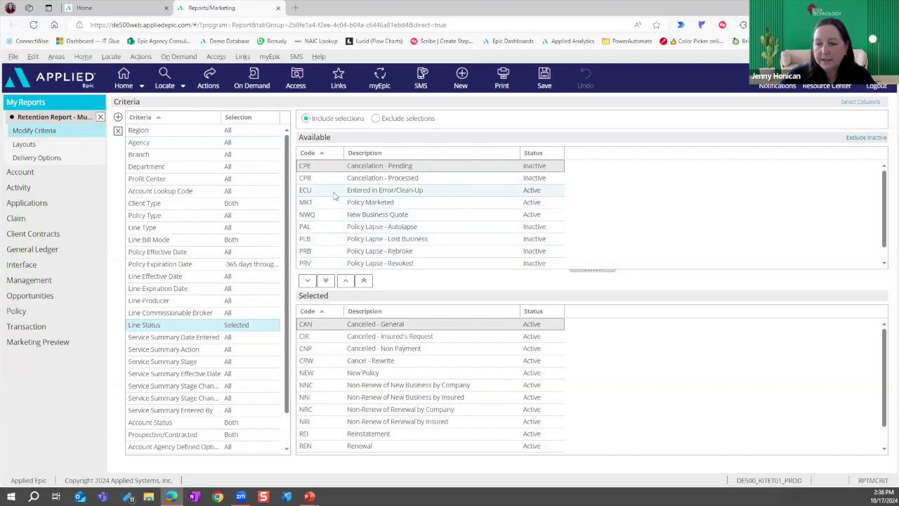
click(373, 194)
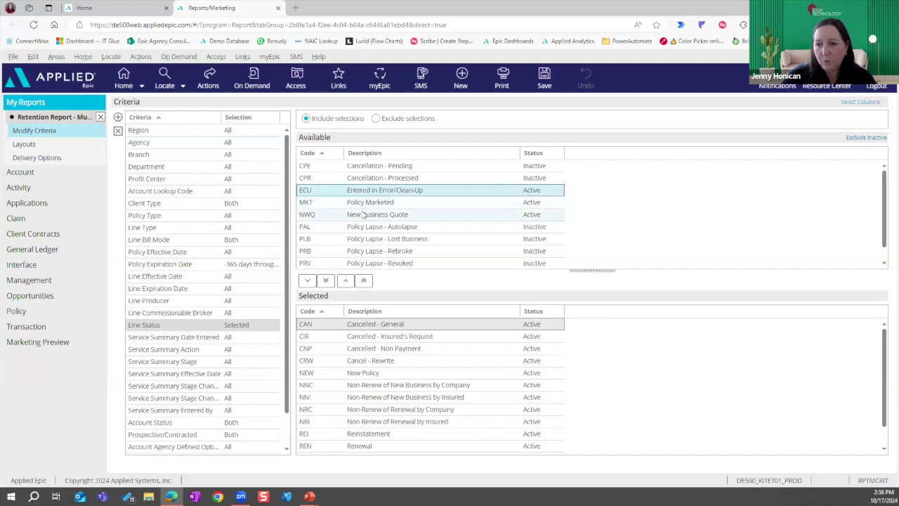
click(369, 214)
scroll(375, 238, down, 1)
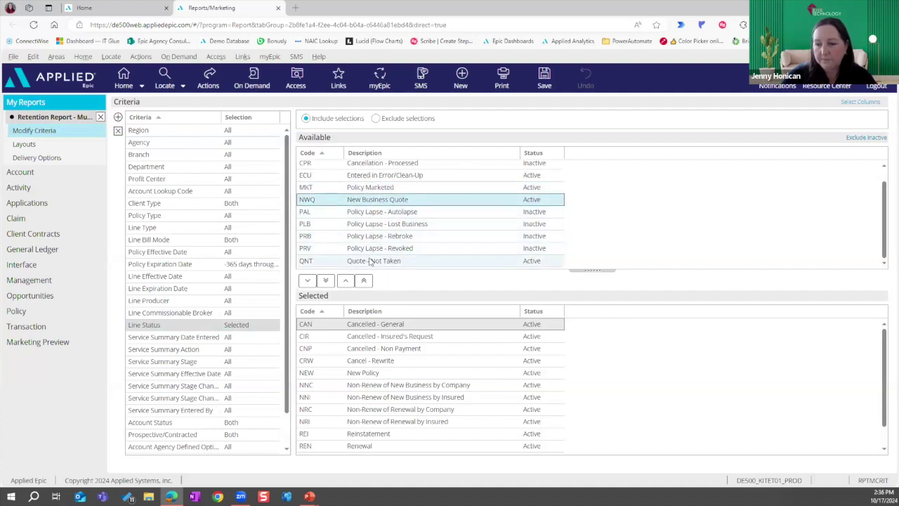
click(424, 260)
scroll(230, 387, down, 1)
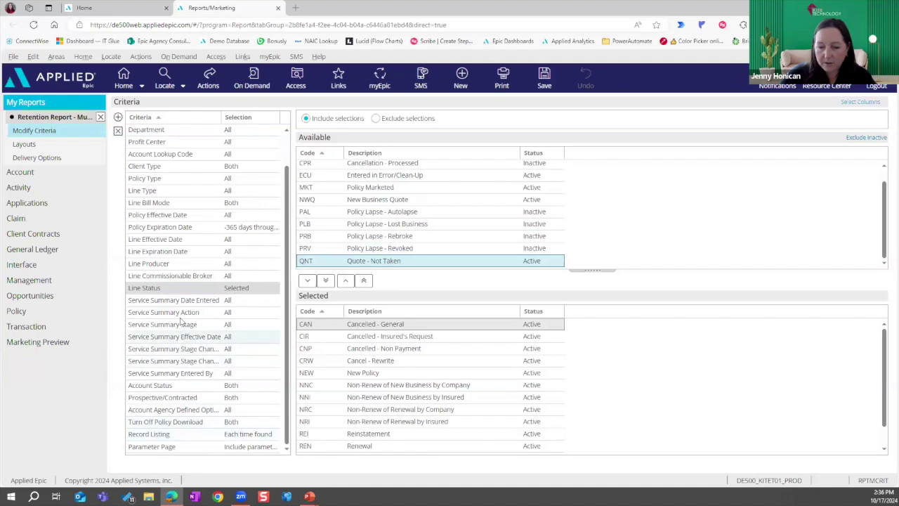
- Set the Record Listing criterion to Once per policy and check the Parameter Page option
click(177, 436)
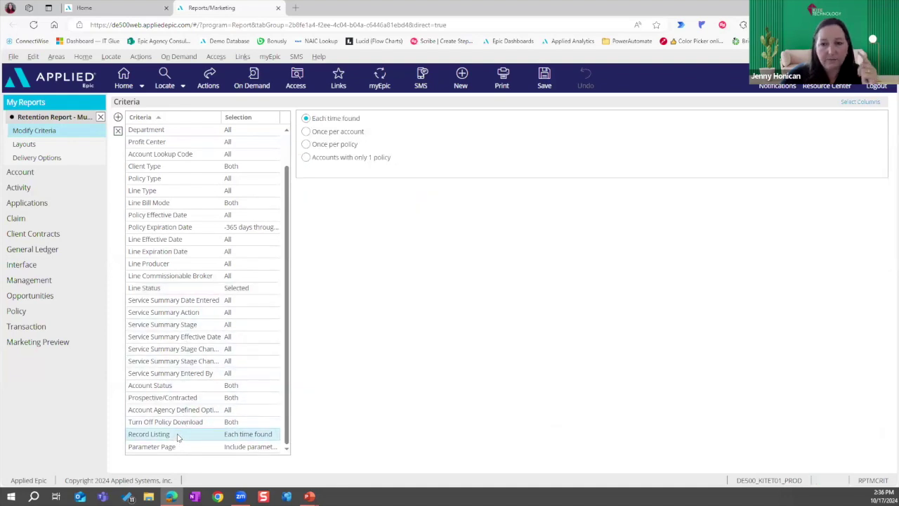
click(316, 146)
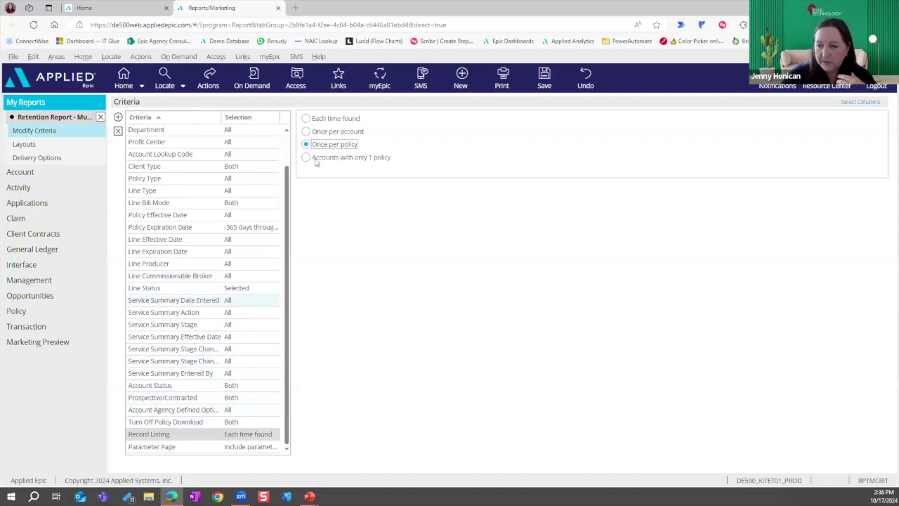
click(201, 447)
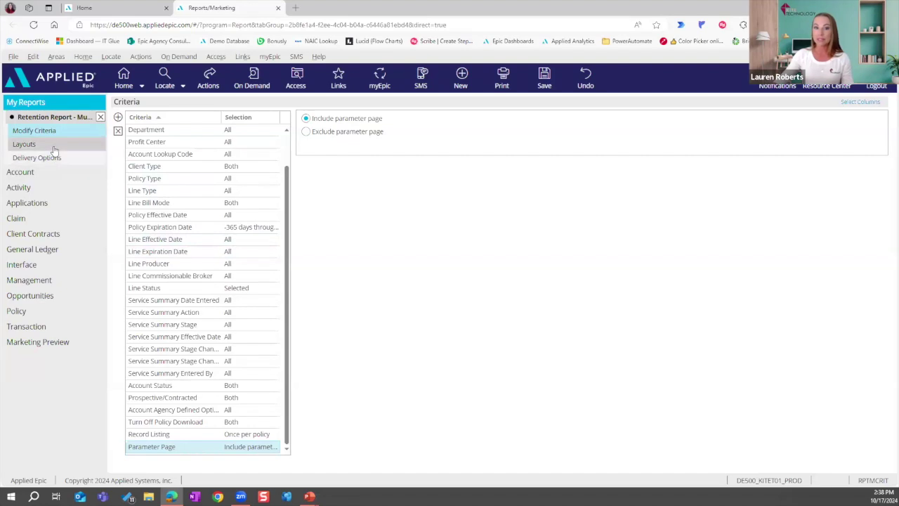
- Check the report's layouts and generate a print preview of the retention report
click(24, 144)
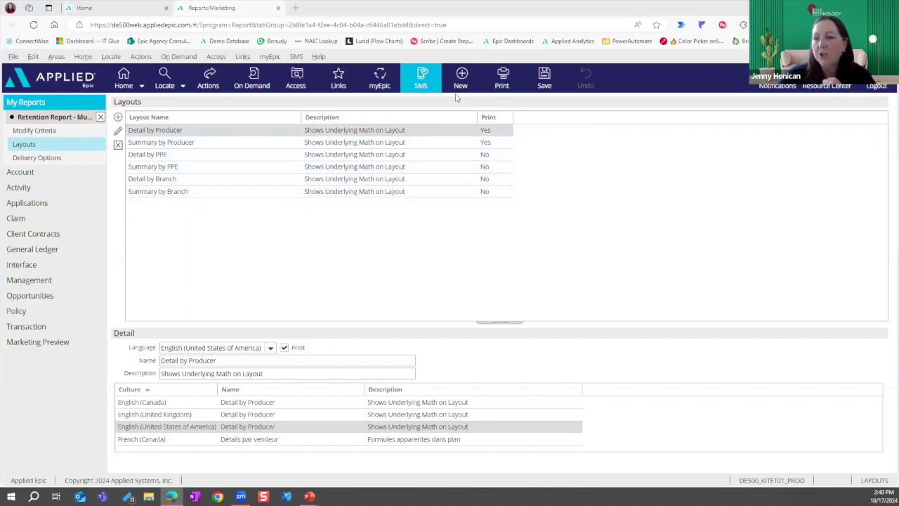
click(502, 81)
click(518, 111)
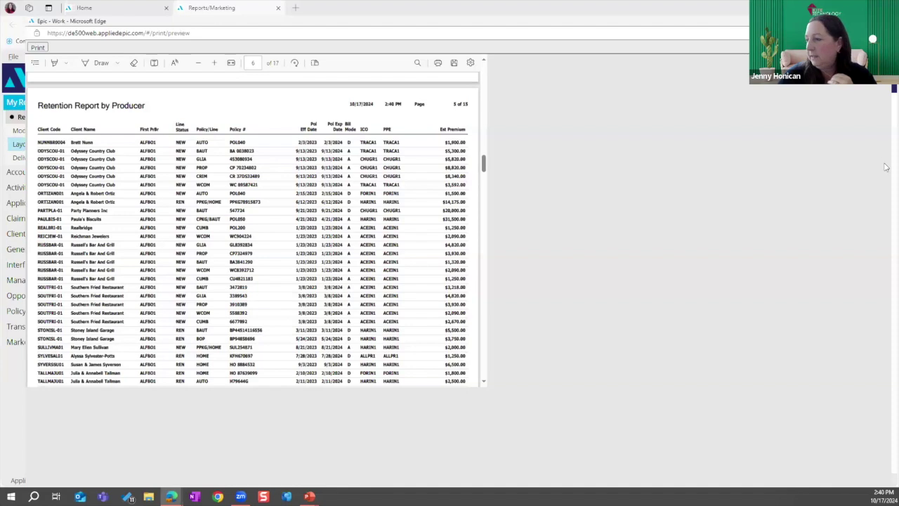
- Enlarge the retention report preview and examine the policy listings, lost-business counts and retention percentages of the first producer sections
scroll(886, 172, up, 15)
key(ctrl+plus)
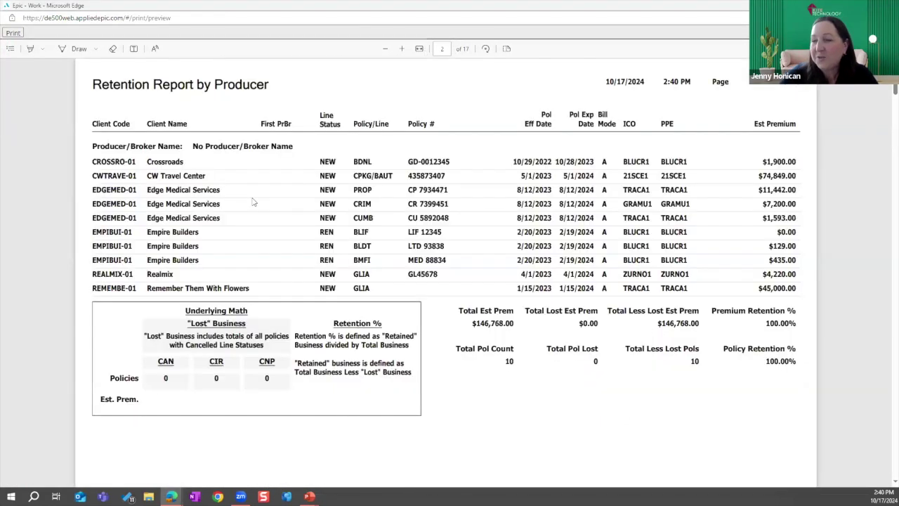
scroll(253, 202, up, 3)
scroll(250, 193, down, 3)
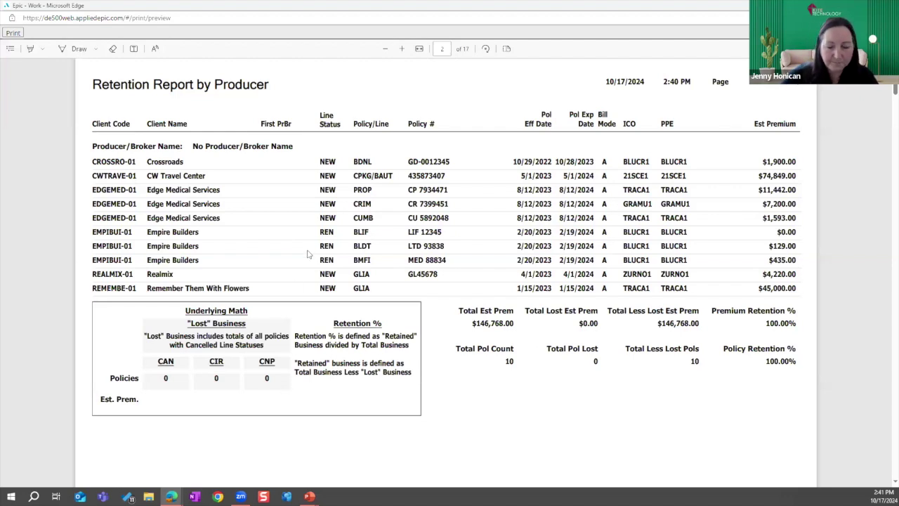
scroll(361, 162, down, 3)
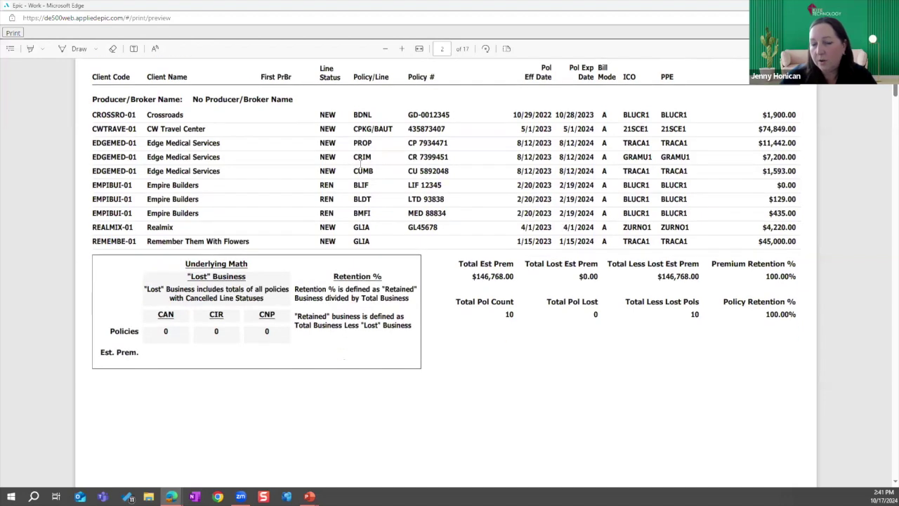
scroll(360, 164, down, 4)
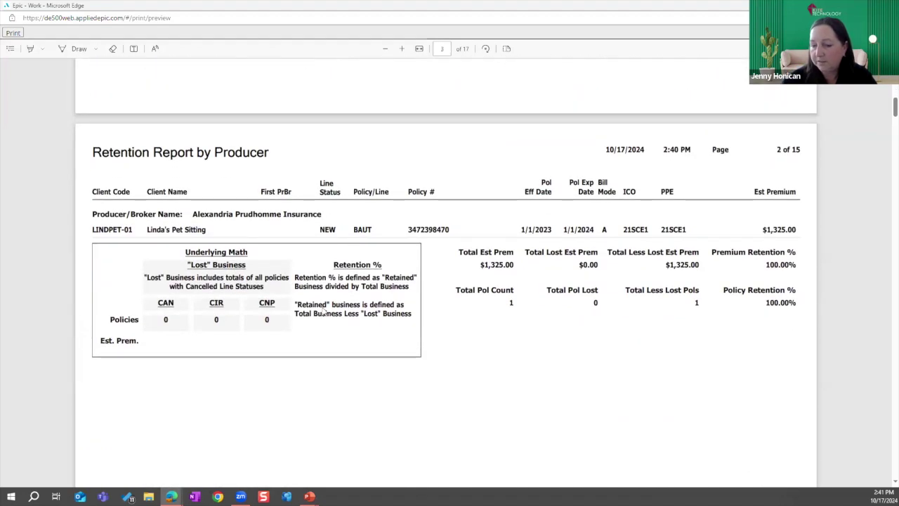
scroll(323, 306, down, 6)
scroll(323, 306, down, 1)
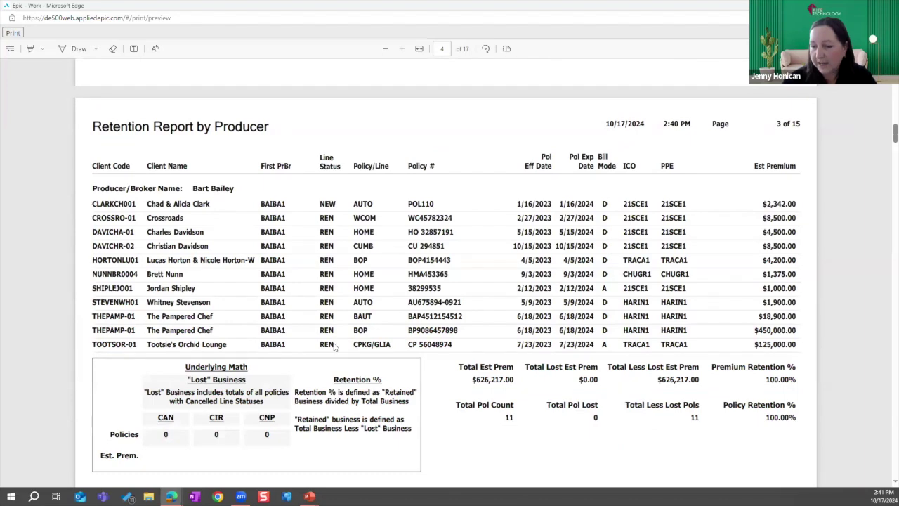
- Review the remaining producers' policy listings and retention totals through to the summary page of the report
scroll(334, 340, down, 4)
scroll(334, 341, down, 4)
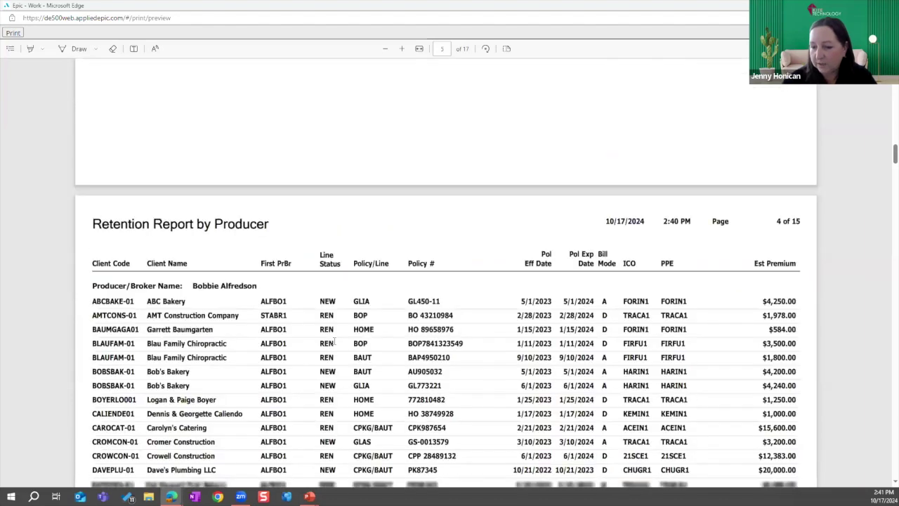
scroll(334, 341, down, 6)
scroll(335, 338, down, 14)
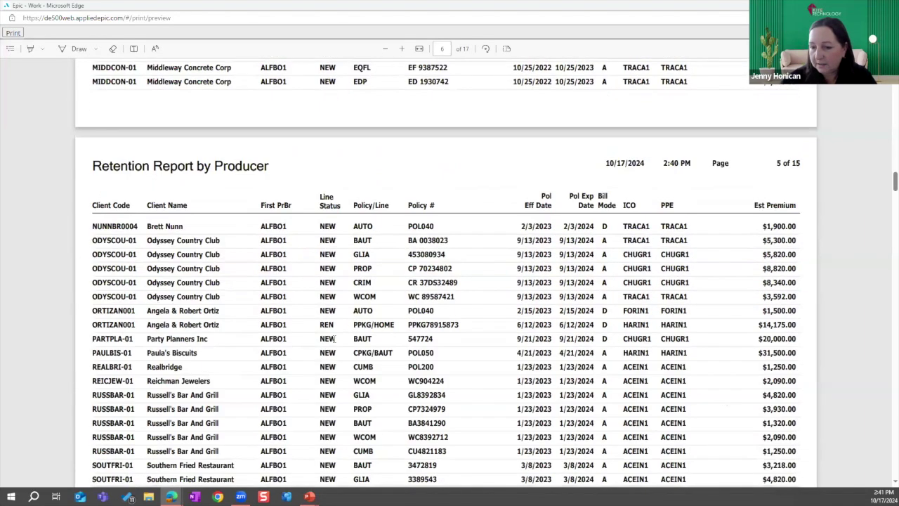
scroll(264, 272, down, 7)
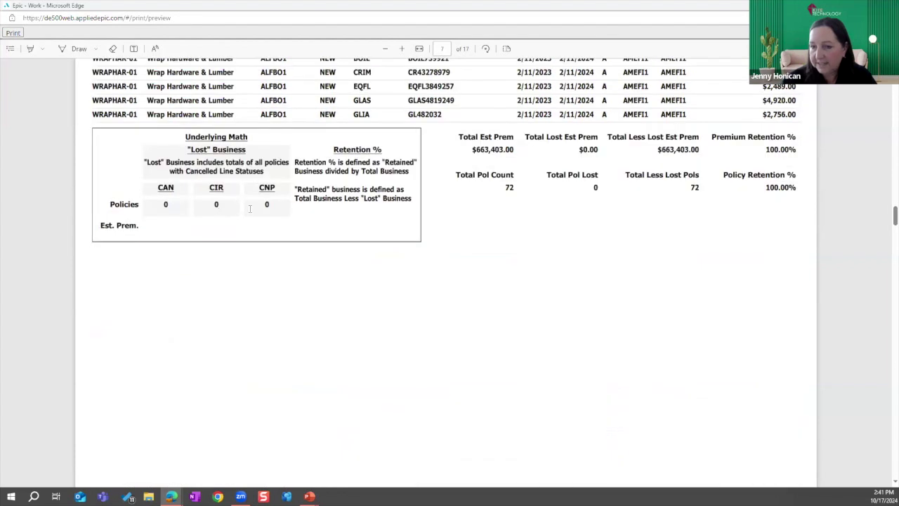
scroll(338, 301, down, 2)
scroll(338, 301, down, 8)
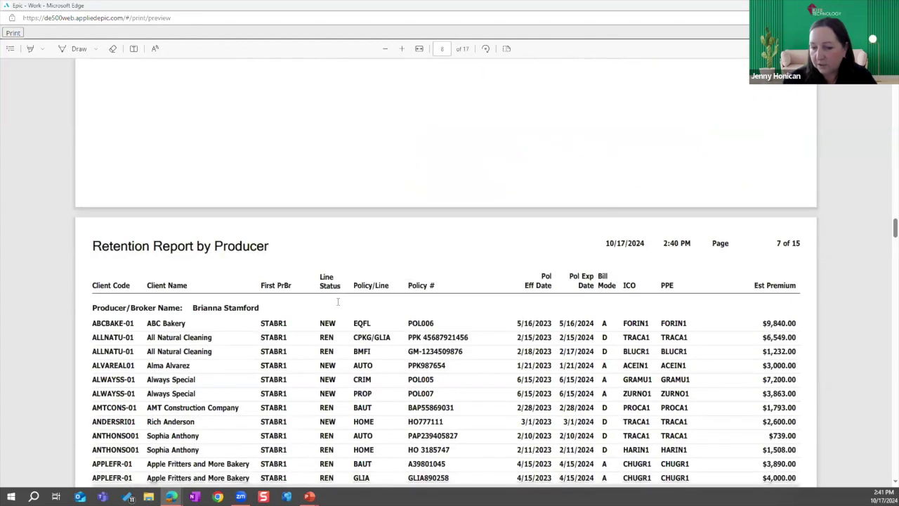
scroll(336, 305, down, 8)
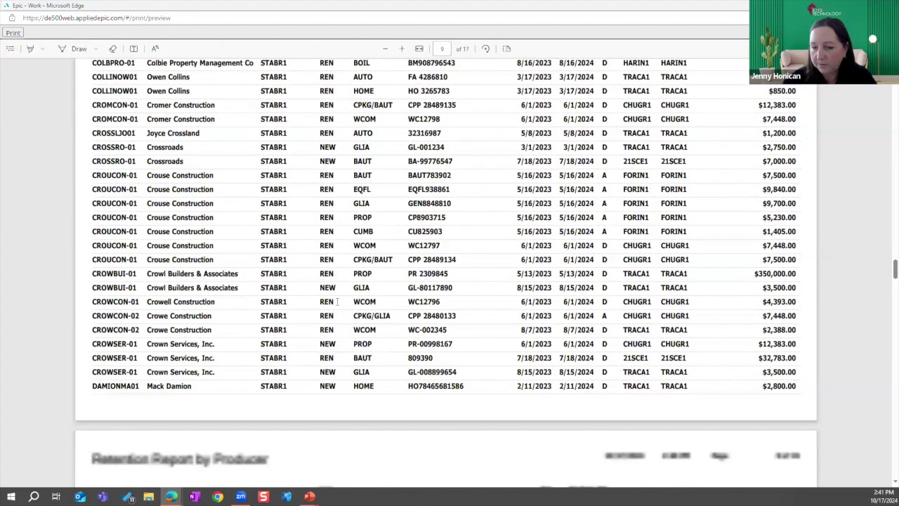
scroll(338, 301, down, 20)
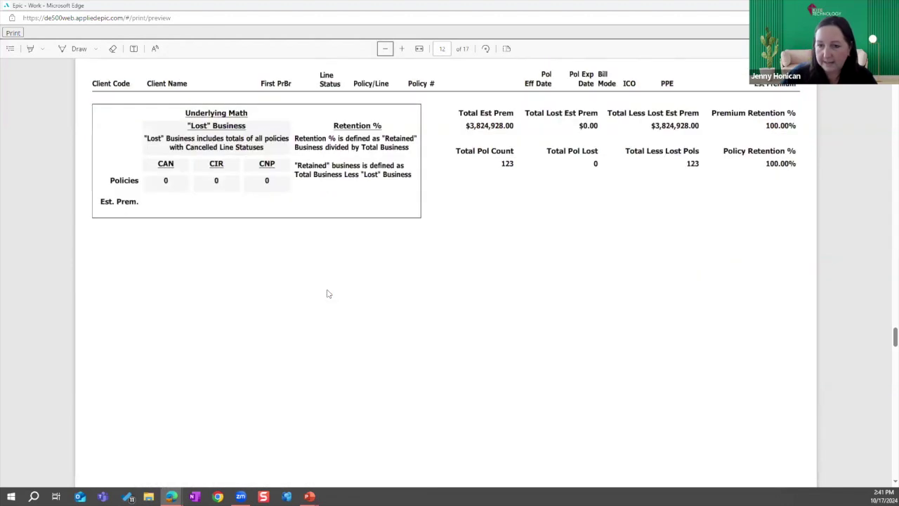
scroll(327, 293, down, 5)
scroll(327, 294, down, 16)
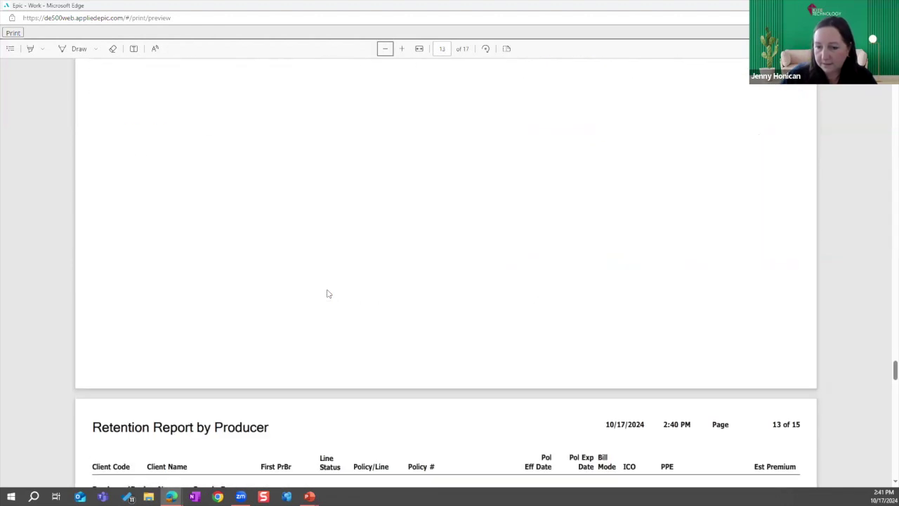
scroll(327, 294, down, 16)
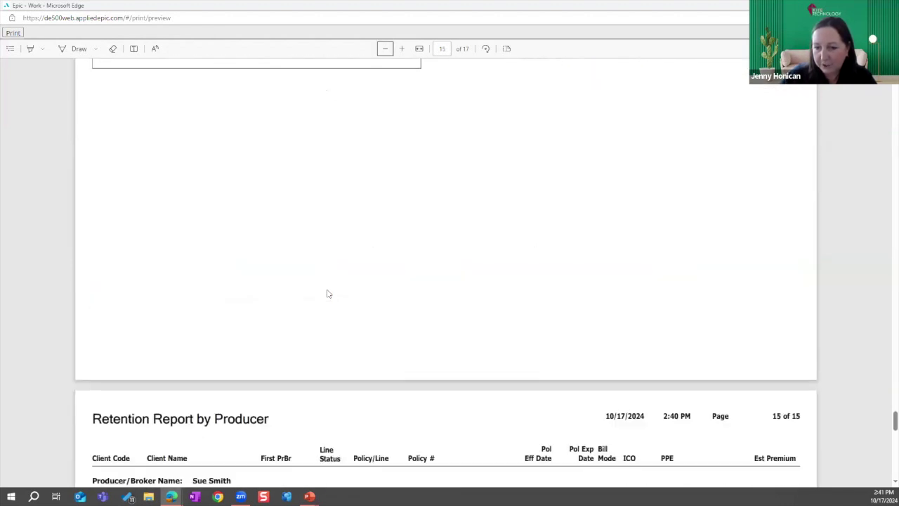
scroll(327, 294, down, 5)
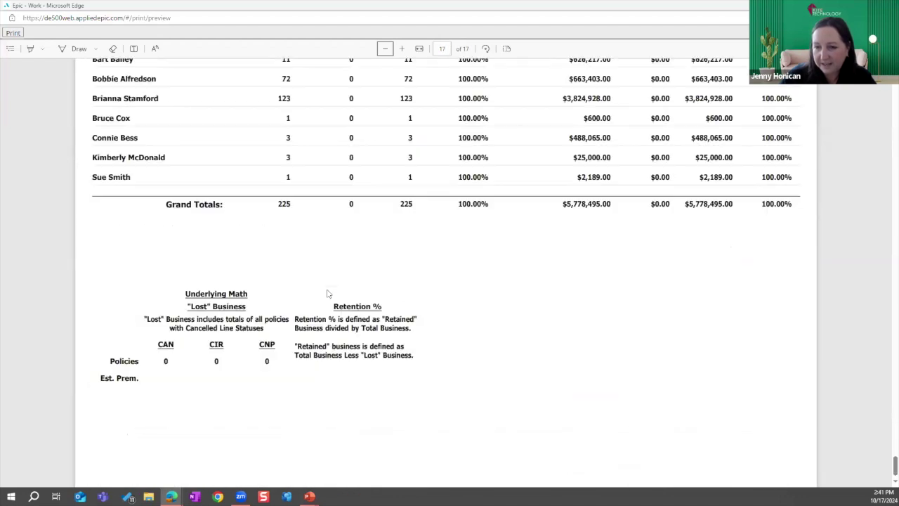
- Examine the summary page's retention figures by producer and compare its grand totals with those ending the detail pages
scroll(357, 228, up, 2)
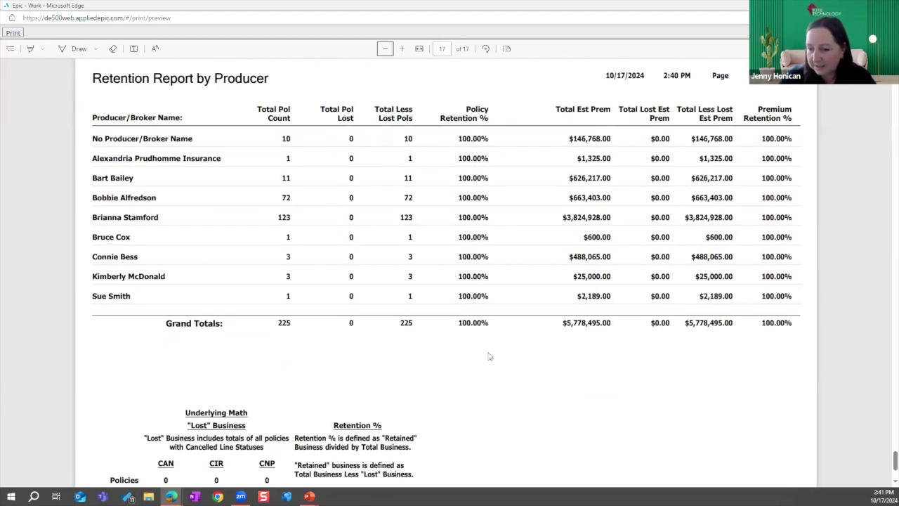
scroll(396, 348, down, 2)
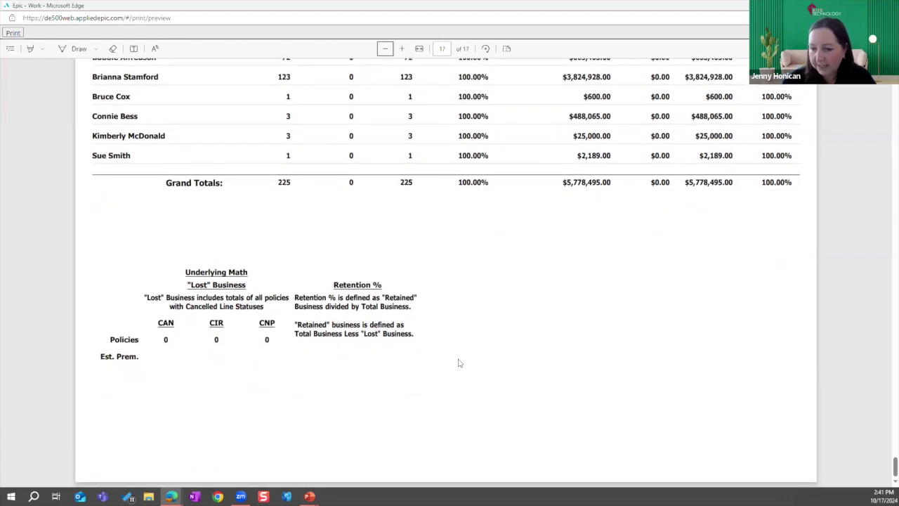
scroll(219, 276, up, 2)
scroll(219, 276, up, 8)
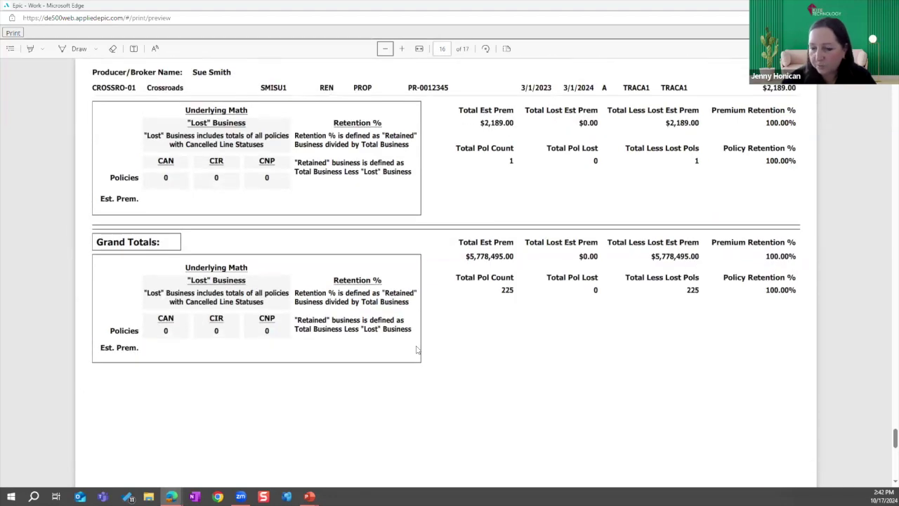
scroll(419, 352, down, 7)
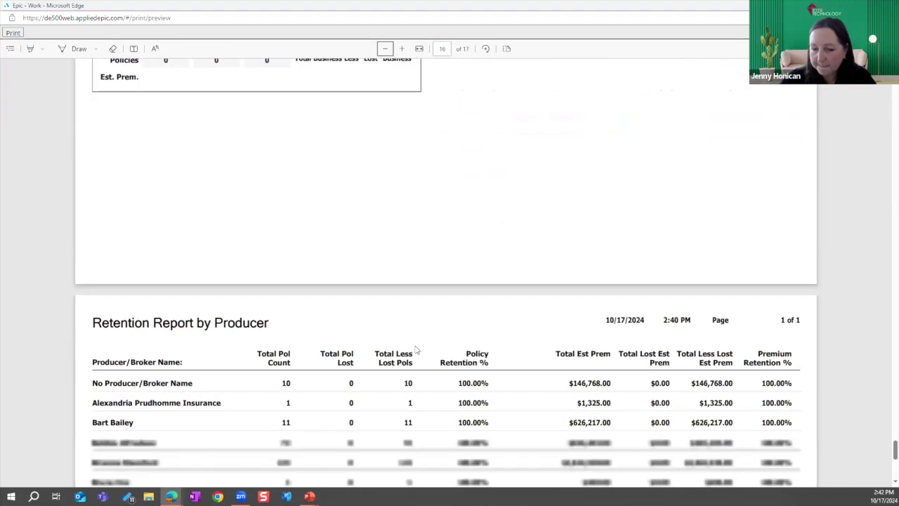
scroll(415, 346, down, 1)
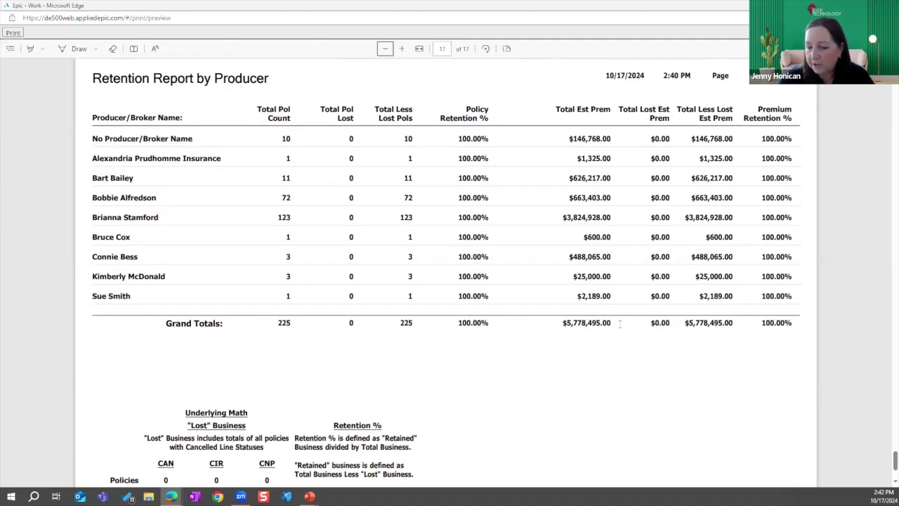
scroll(403, 335, down, 2)
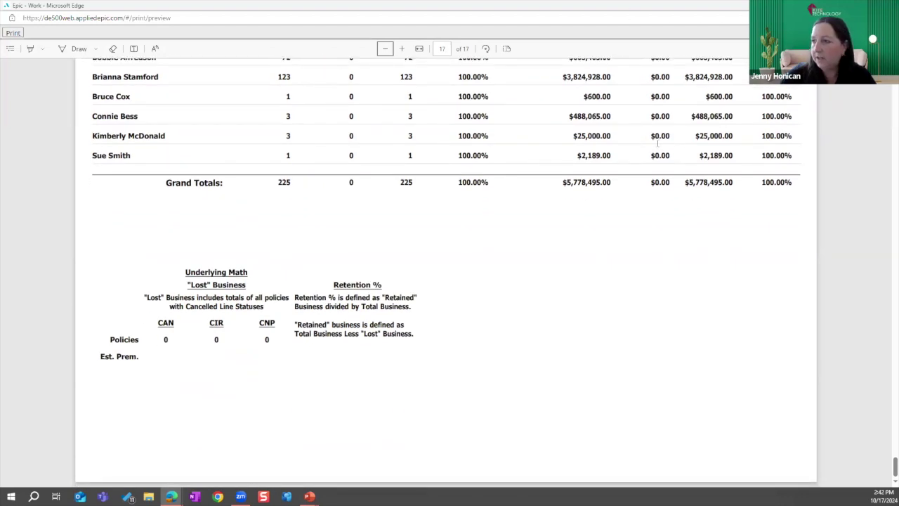
- Review the Policy Expiration Date, Line Status and Record Listing criteria on the parameter page and close the preview
scroll(887, 230, up, 2)
scroll(887, 230, up, 20)
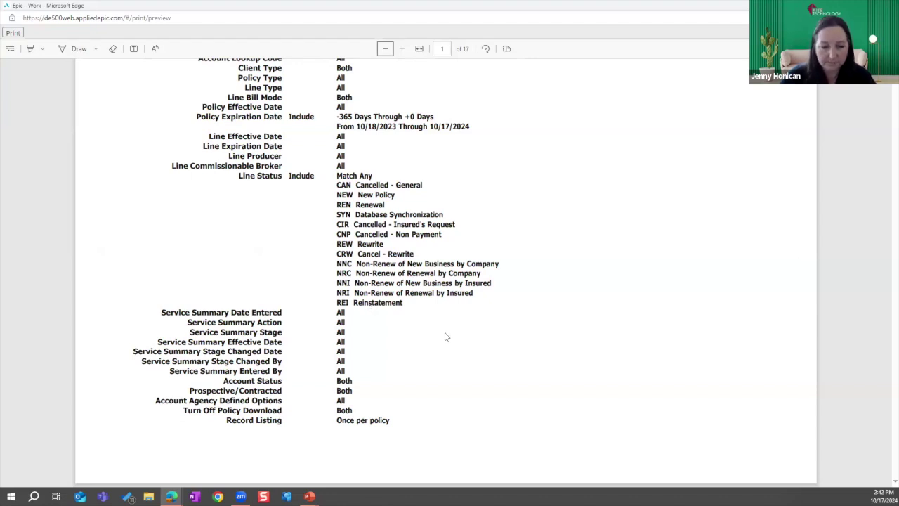
key(ctrl+w)
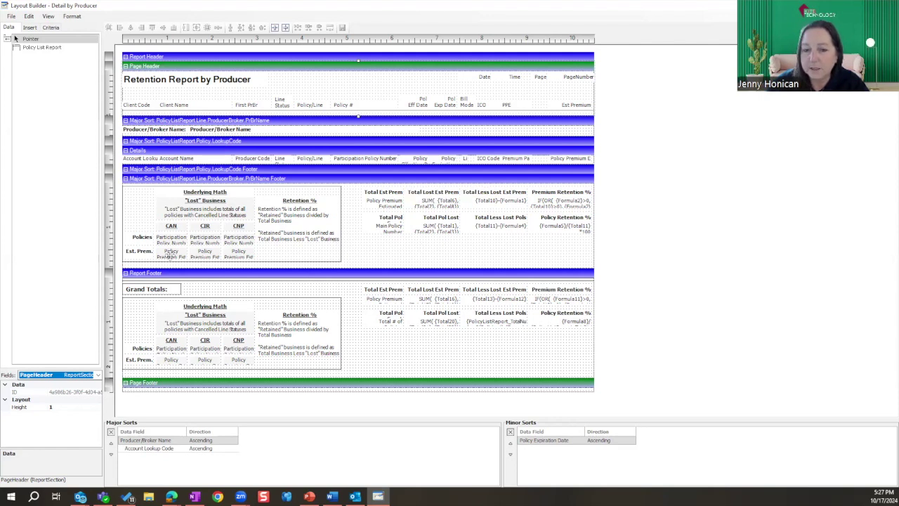
- Clear space beside CNP in the Producer/Broker footer: shrink and move the frame and Retention % texts below the totals, widening the definition
click(171, 254)
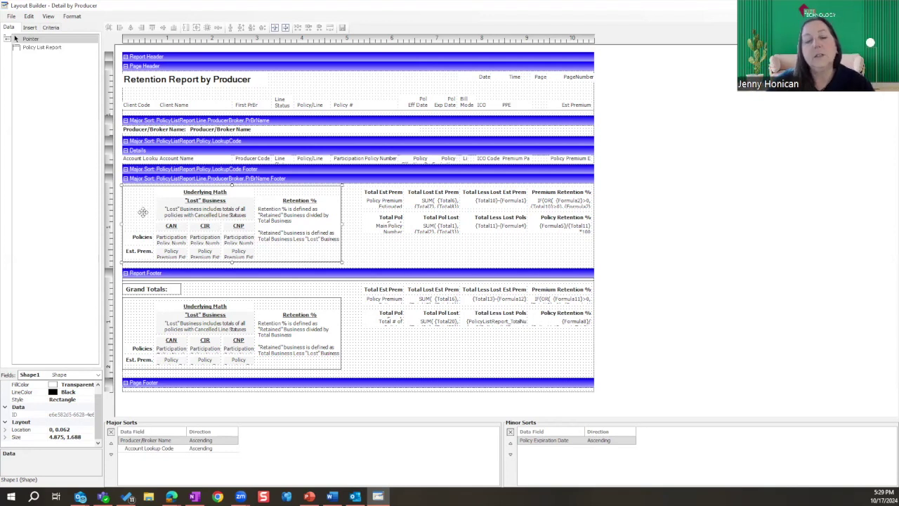
drag(138, 207, 490, 238)
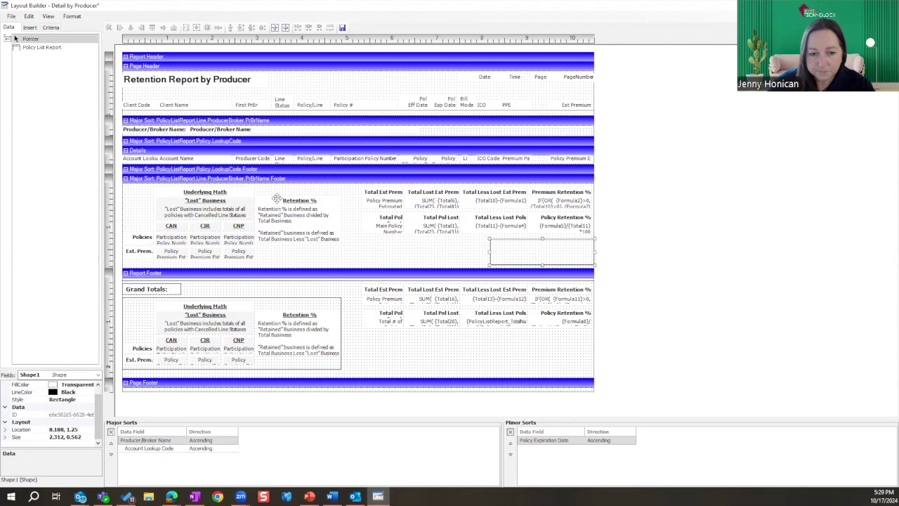
drag(277, 199, 385, 238)
drag(304, 217, 484, 251)
drag(424, 231, 424, 241)
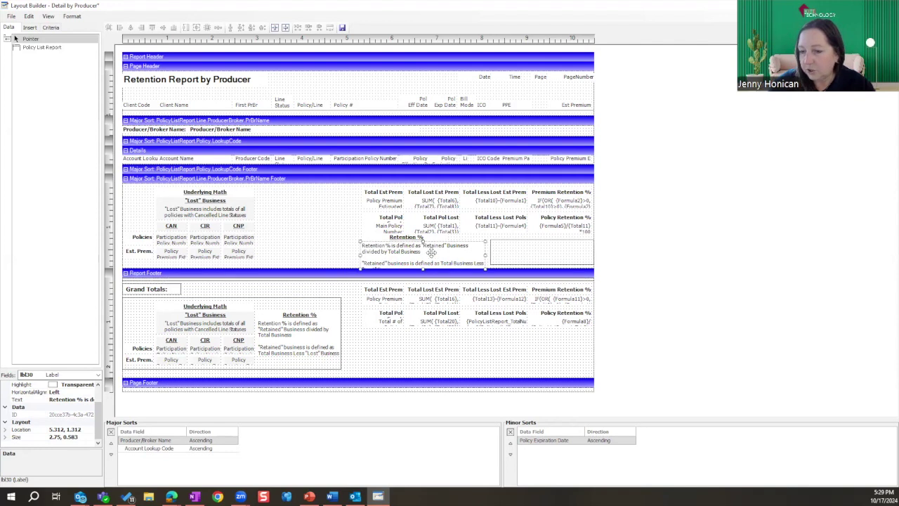
drag(485, 255, 522, 255)
click(329, 250)
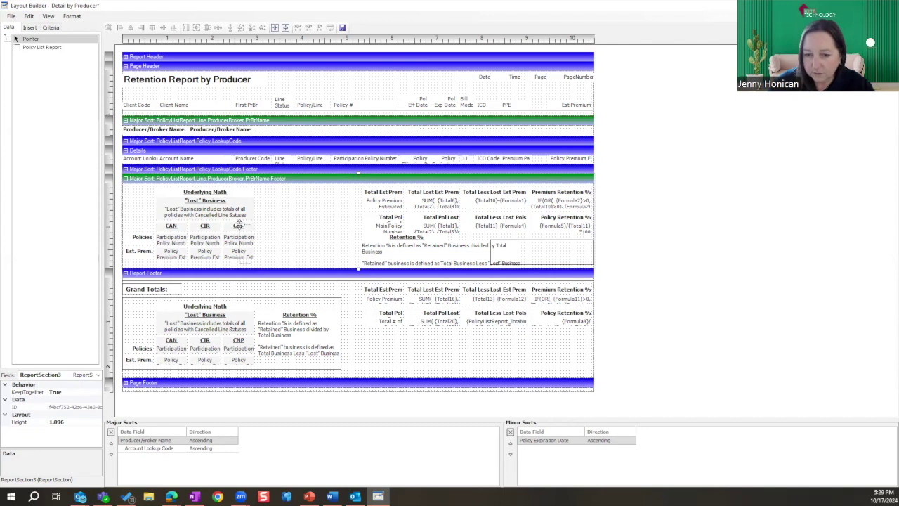
- Duplicate the CNP heading with its policy count and premium totals, placing the copy directly beside the original column in the producer footer
click(238, 225)
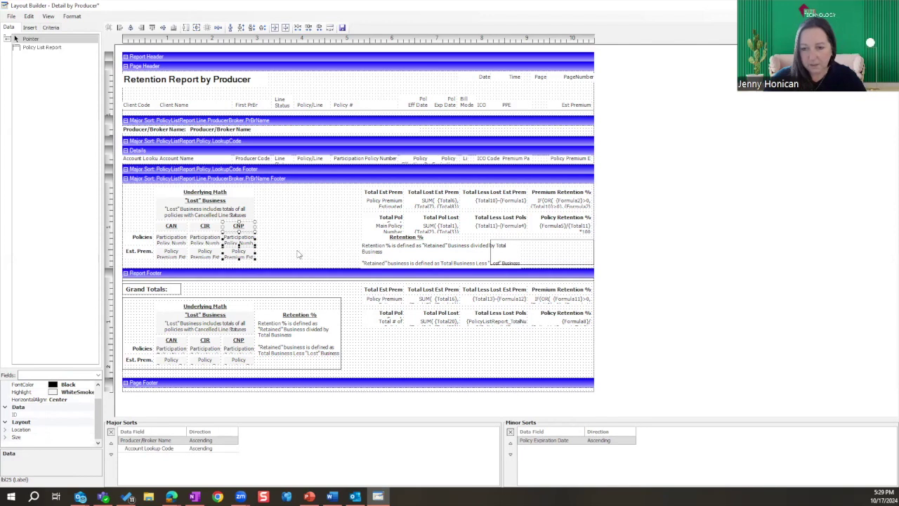
click(267, 230)
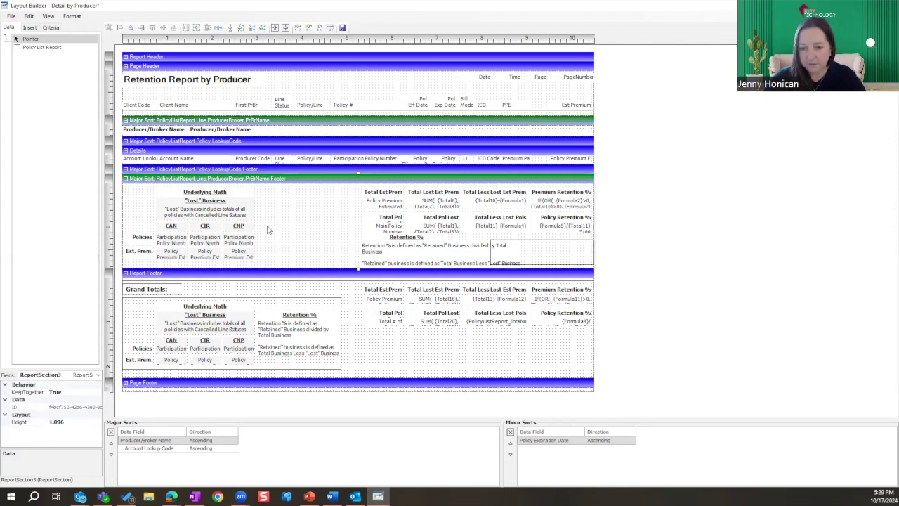
key(ctrl+v)
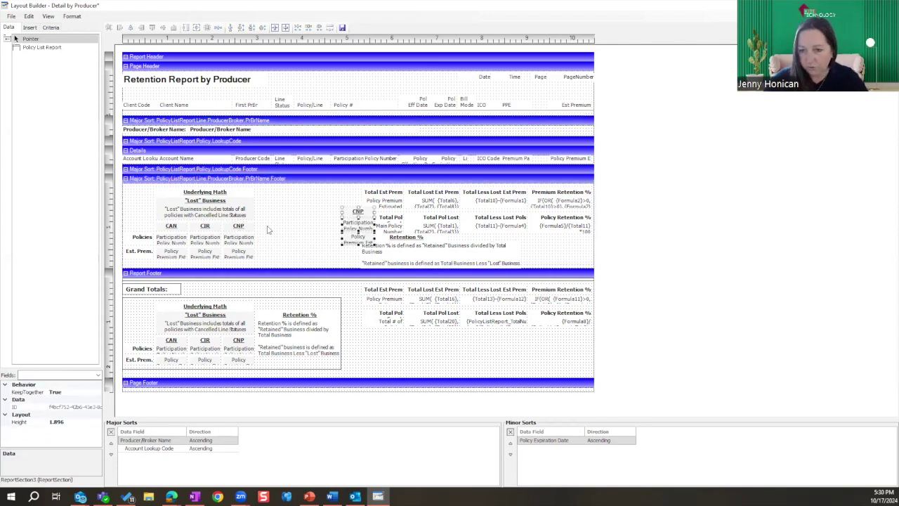
drag(347, 212, 288, 228)
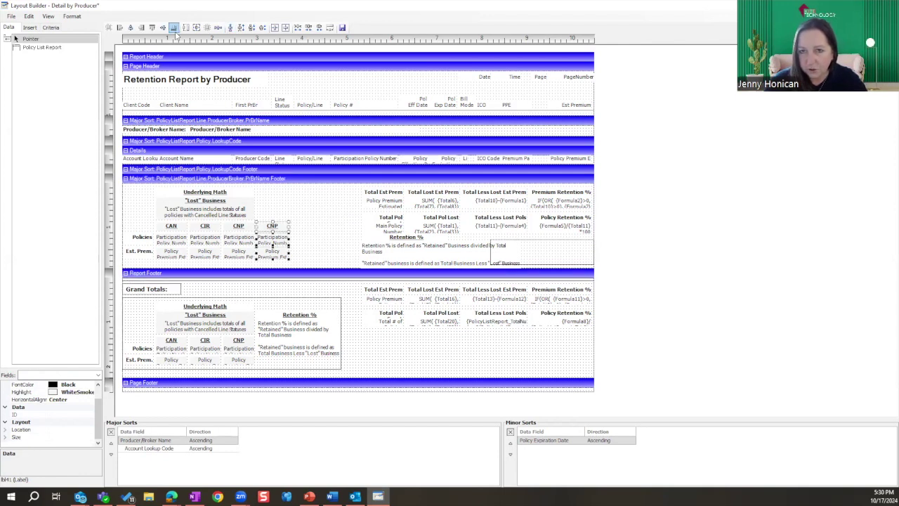
click(319, 254)
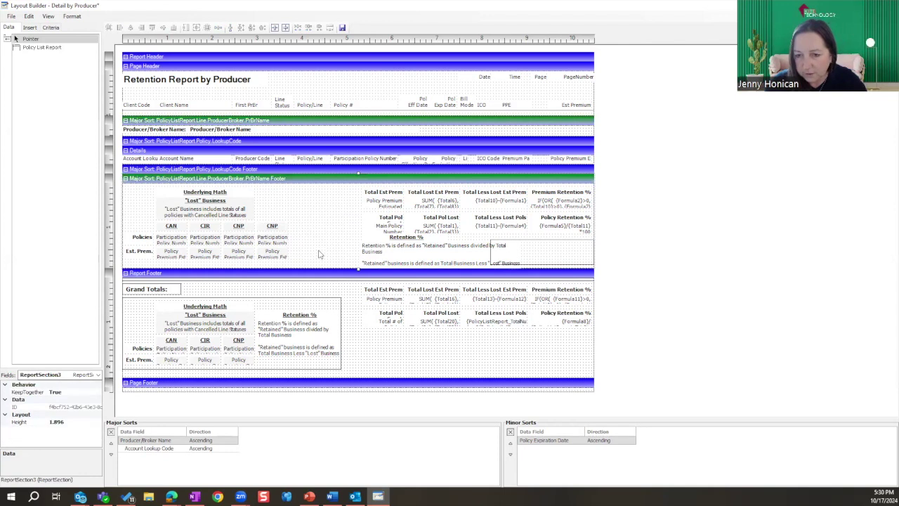
- Set the copied column's heading text to NON and select the policy count total beneath it
click(281, 226)
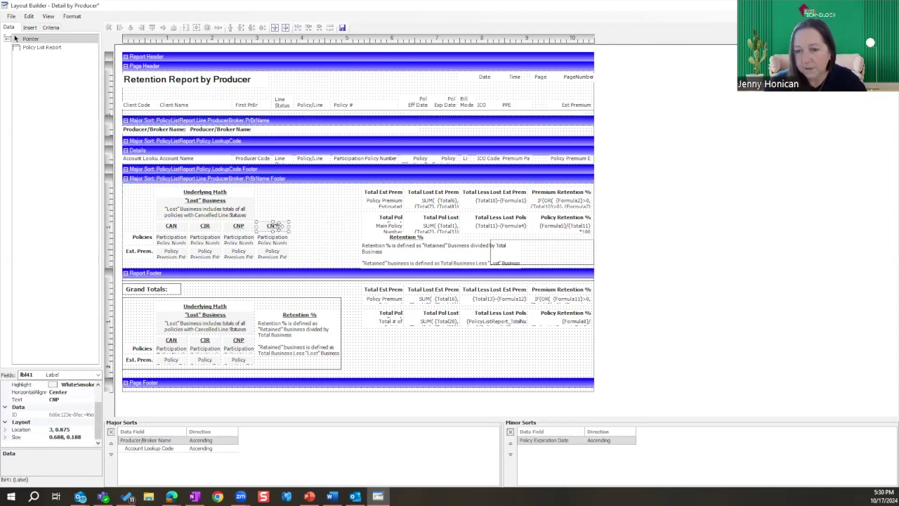
click(64, 400)
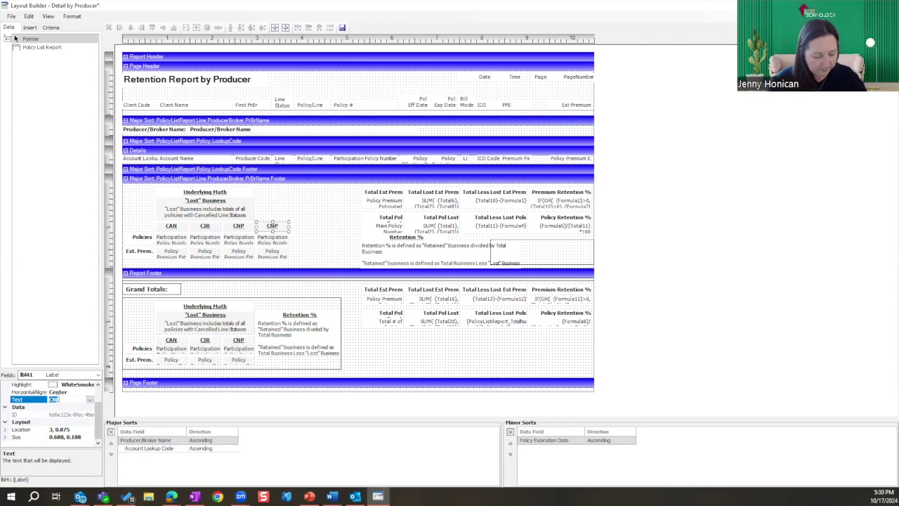
text(NON)
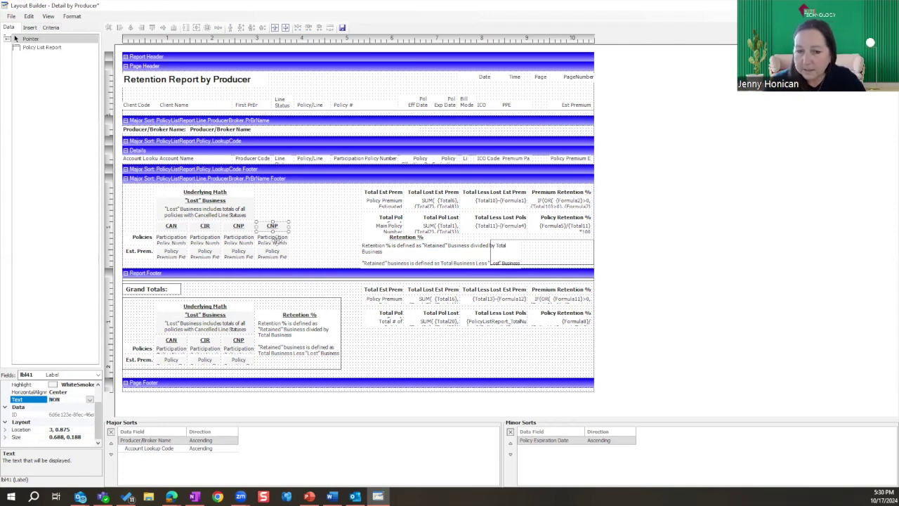
click(278, 239)
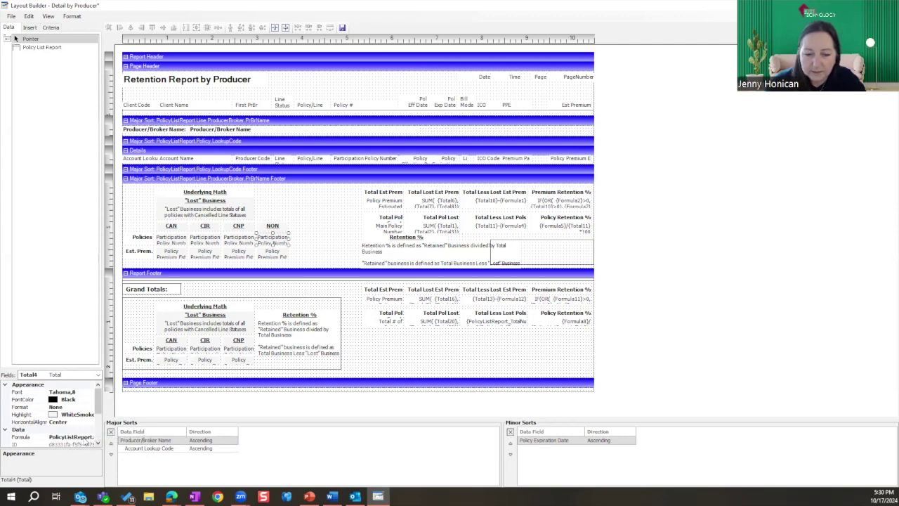
- Set the condition of the policy count total under the NON heading to Line Status Code = NON
click(86, 437)
click(90, 438)
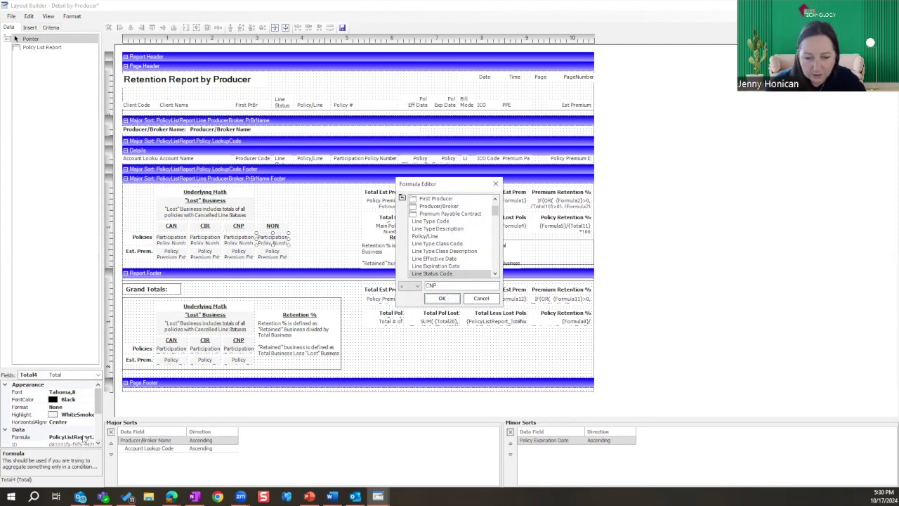
click(480, 298)
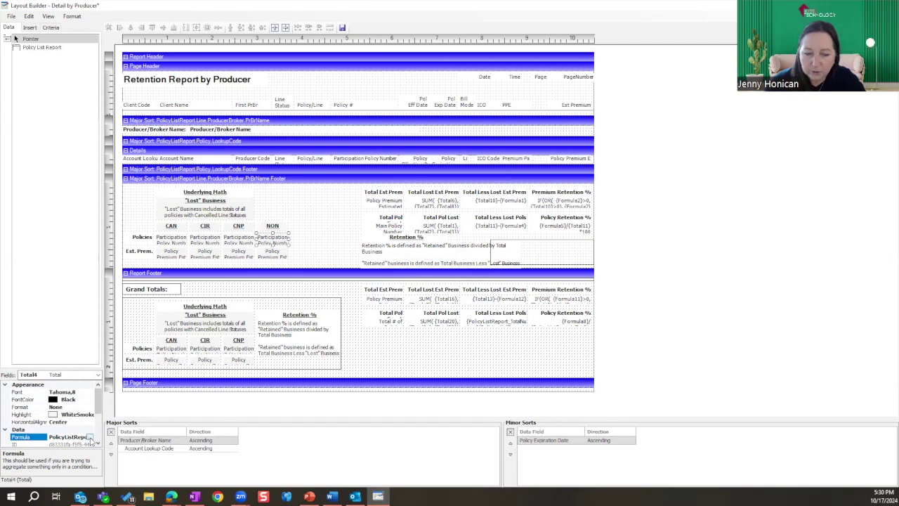
click(90, 437)
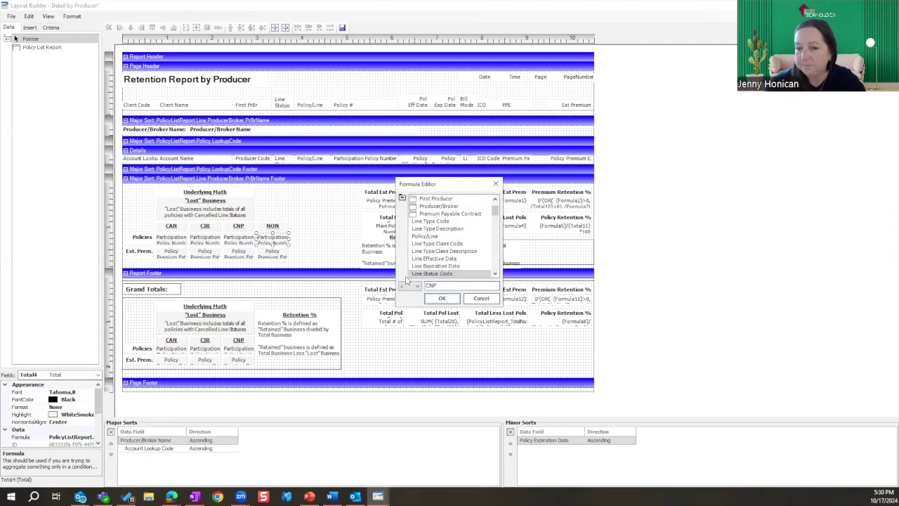
click(436, 286)
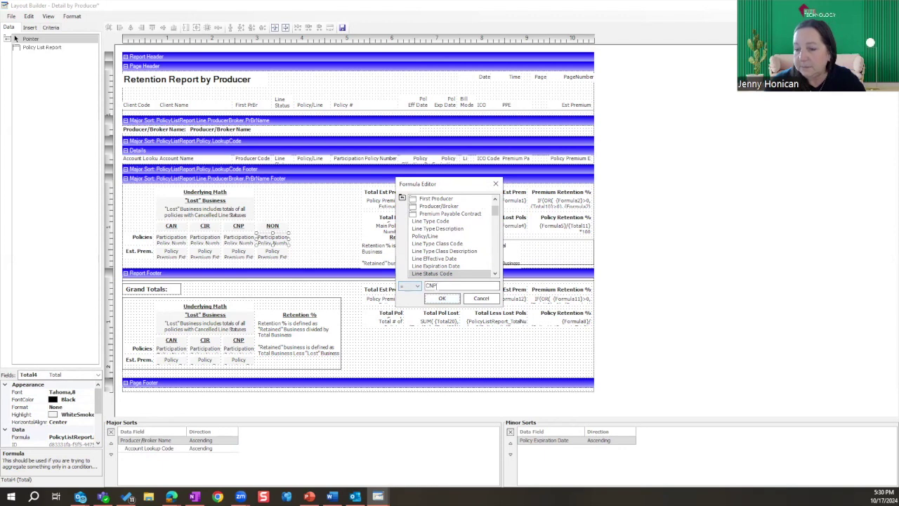
double_click(430, 286)
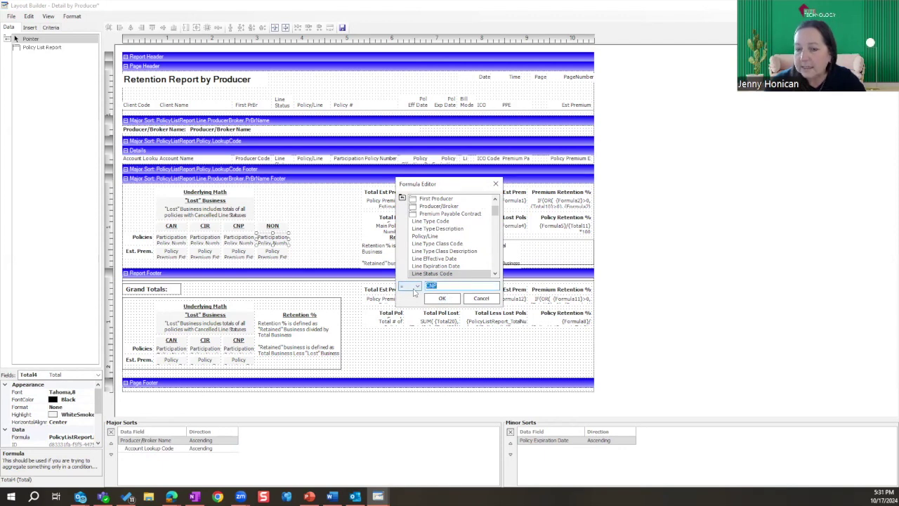
text(NON)
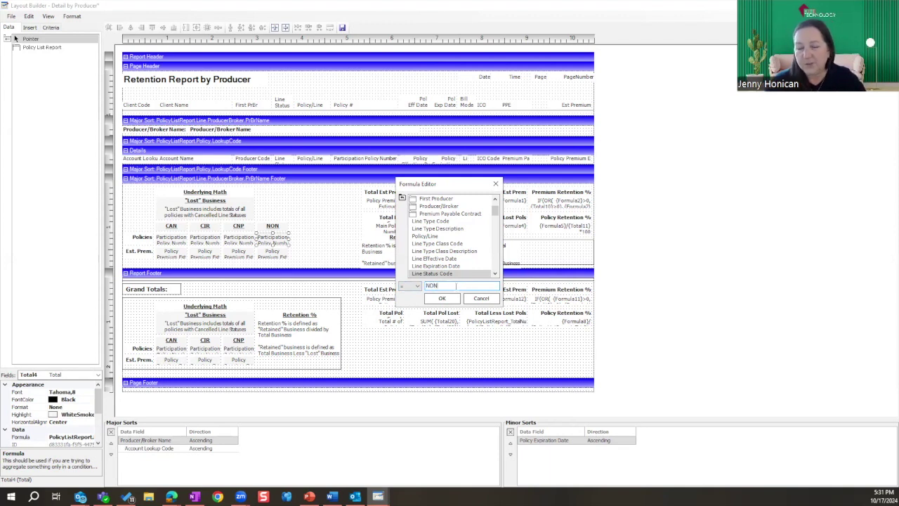
click(442, 298)
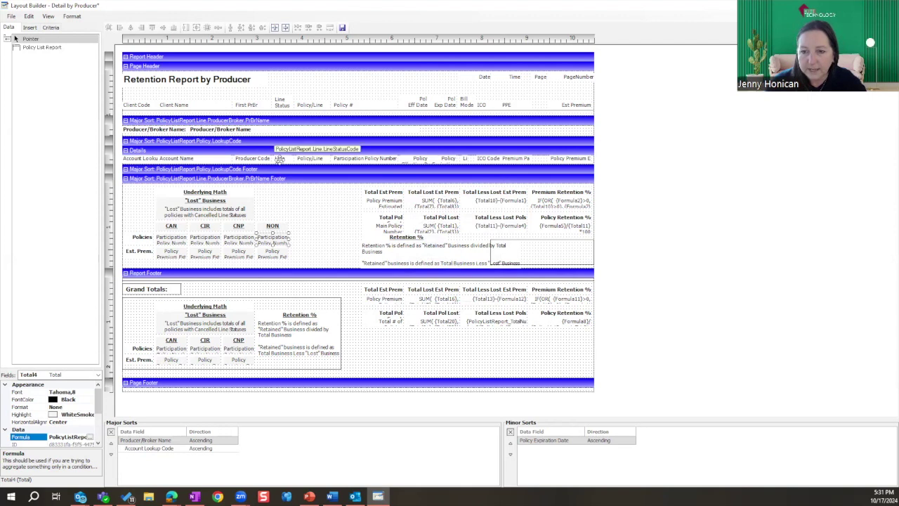
- Set the condition of the estimated premium total in the NON column to Line Status Code = NON
click(274, 254)
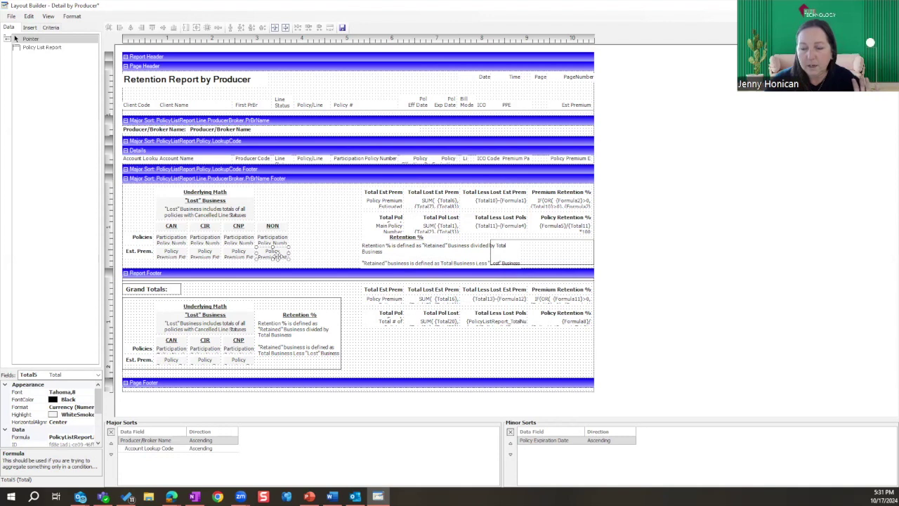
click(86, 437)
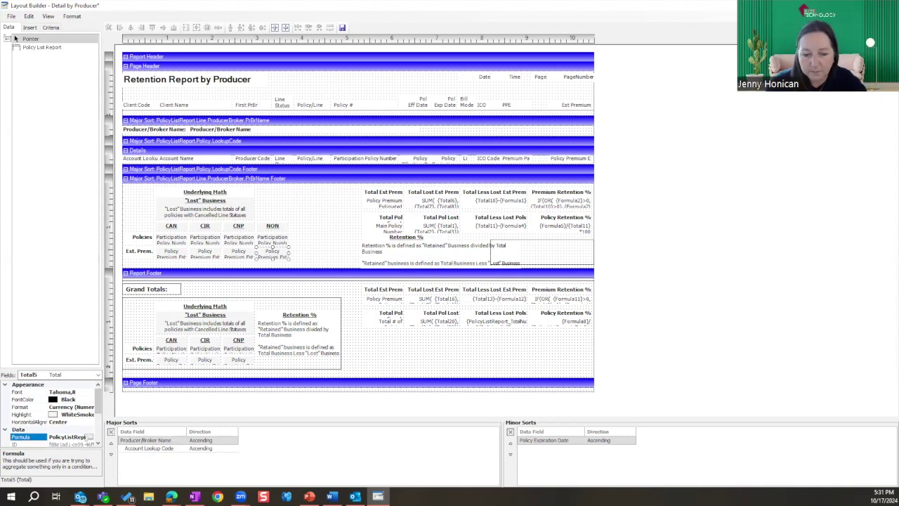
click(89, 437)
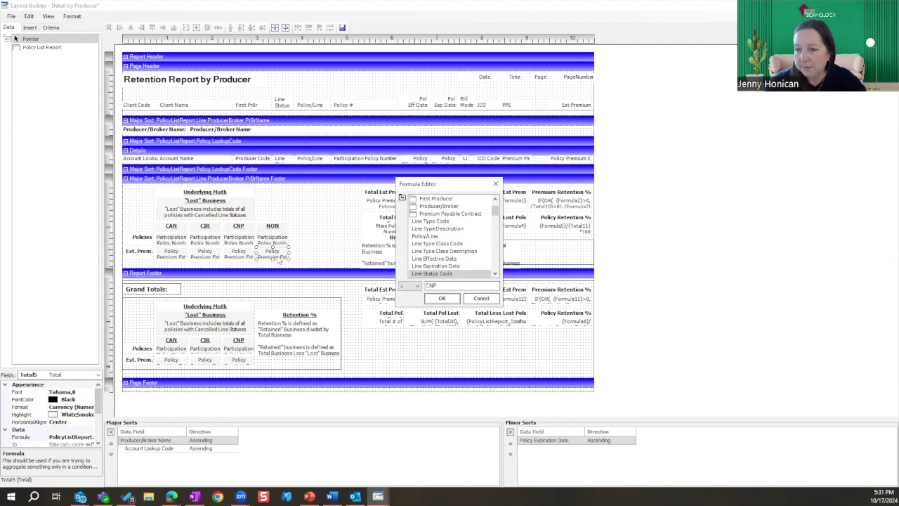
double_click(430, 285)
text(N)
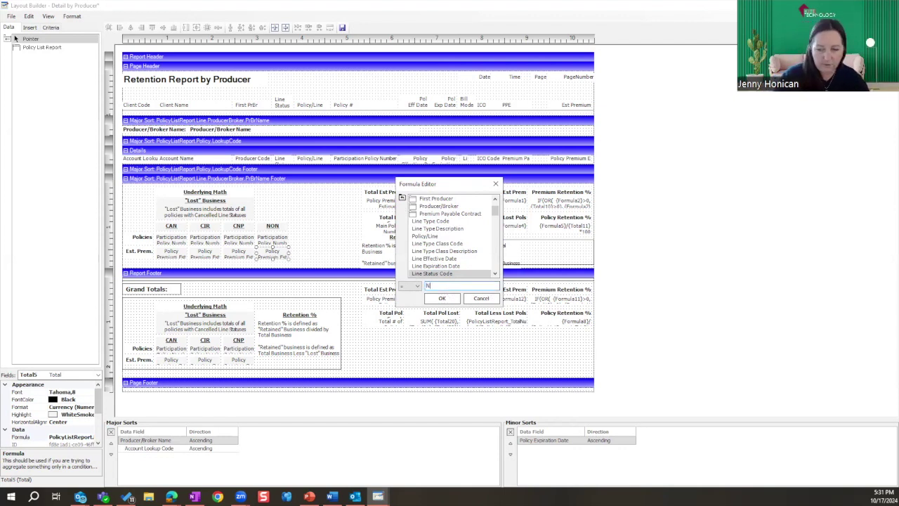
text(ON)
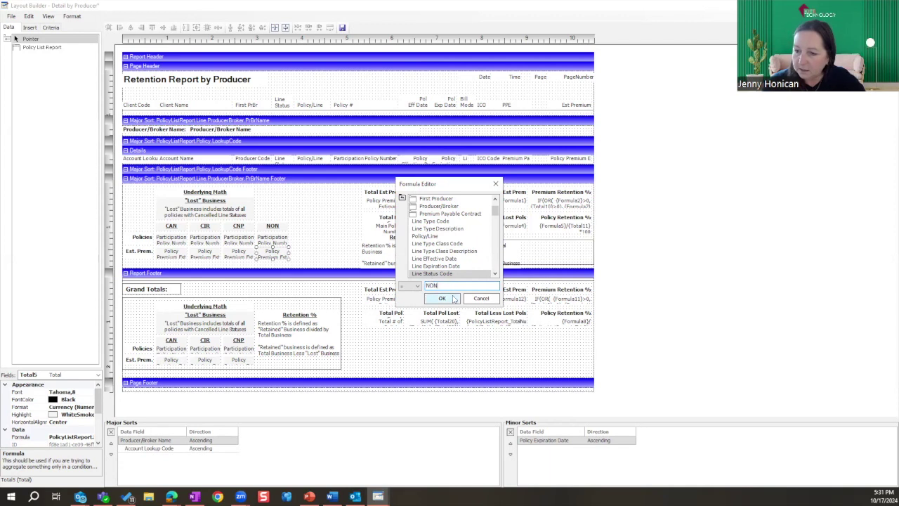
click(453, 299)
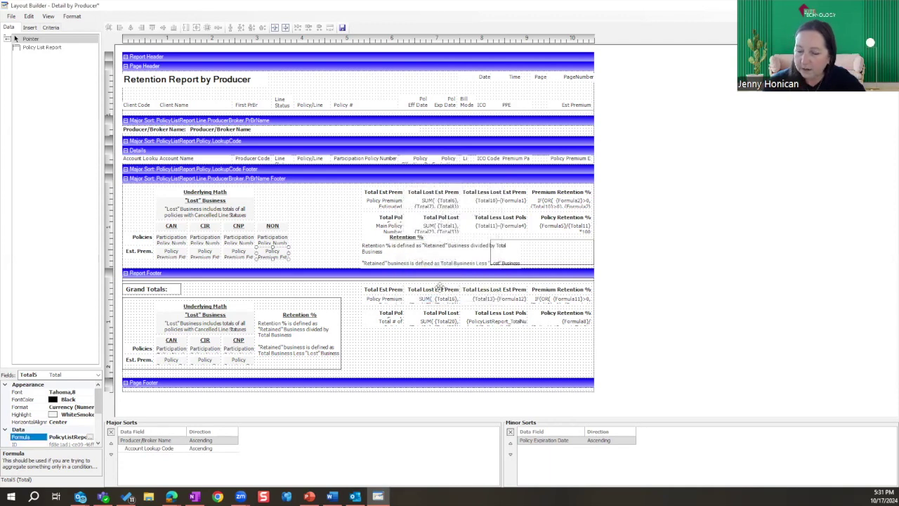
- Widen the Underlying Math, "Lost" Business and description labels in the Producer/Broker footer to span all four status columns
click(323, 237)
click(245, 213)
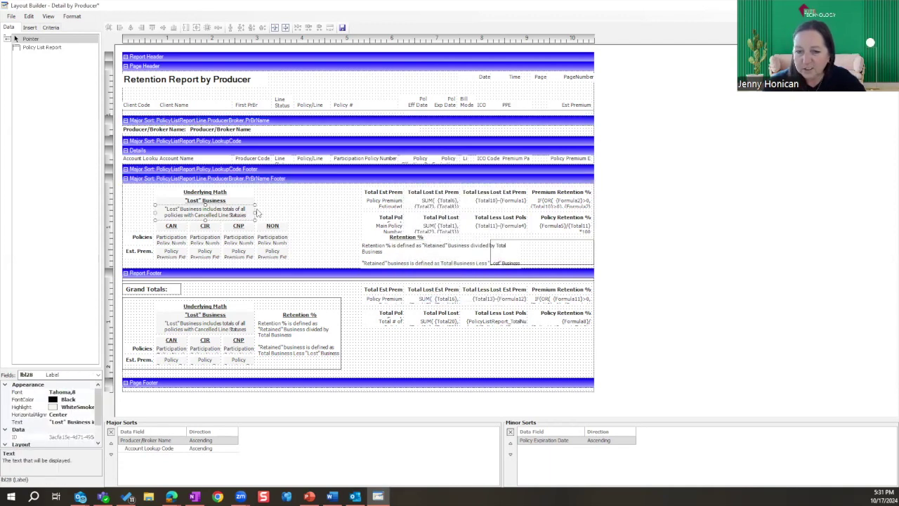
drag(255, 211, 290, 193)
click(247, 202)
click(242, 192)
click(297, 205)
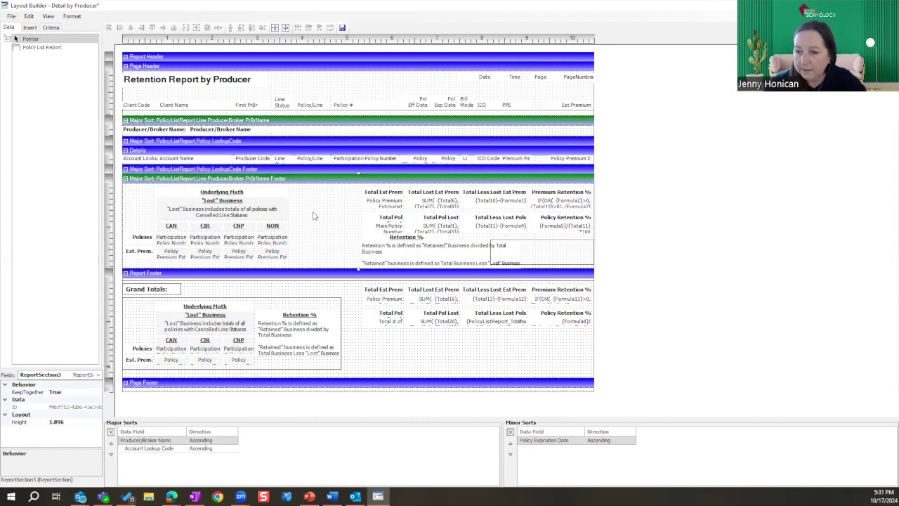
- Move the empty rectangle frame to location 0, 0 of the Producer/Broker footer, sized 0.875 by 0.5
click(537, 251)
drag(538, 250, 161, 206)
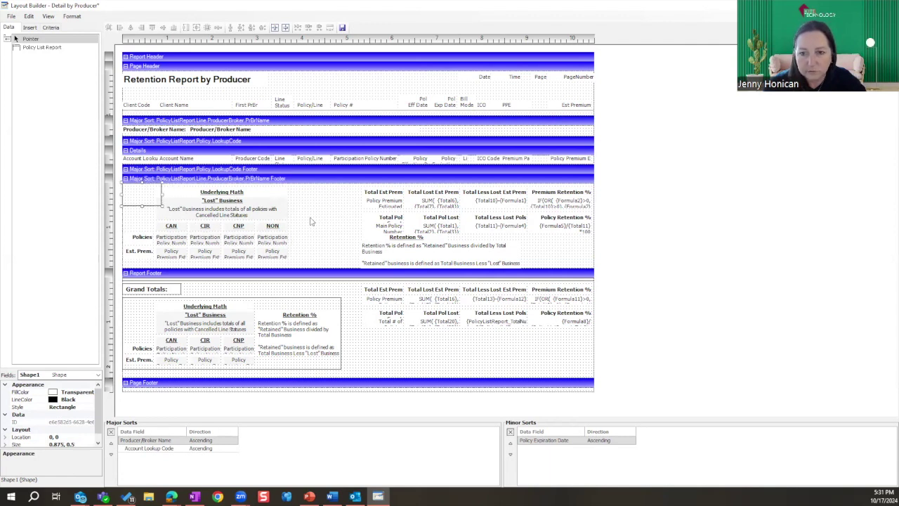
click(311, 222)
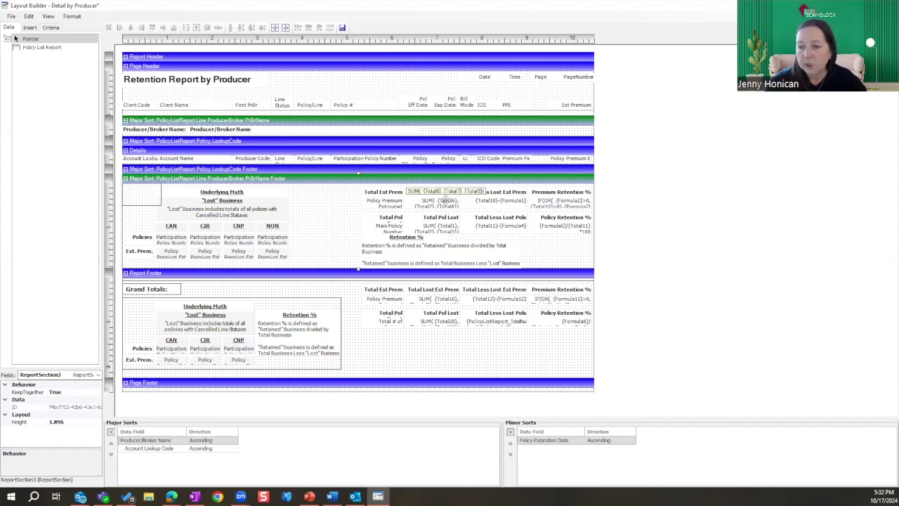
- Identify the four estimated premium totals' control names and add the NON column's Total5 to the producer footer's Total Lost Est Prem sum
click(428, 201)
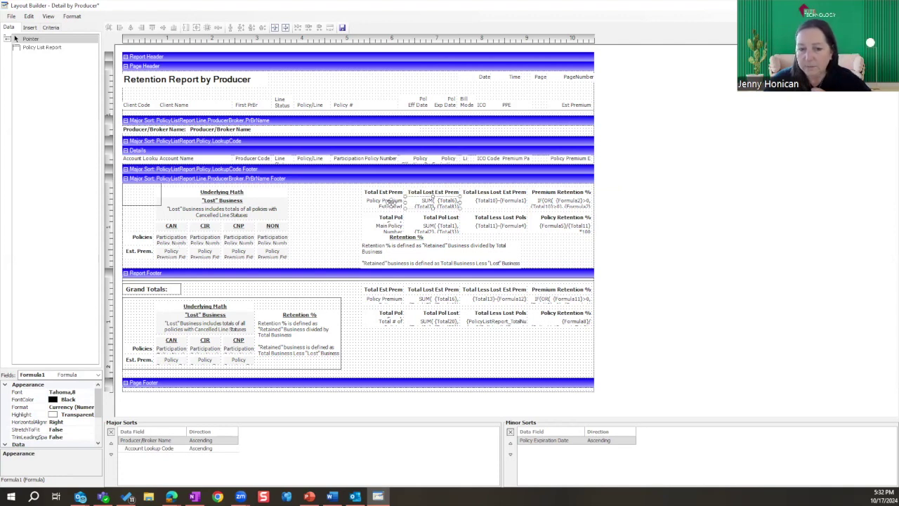
click(173, 252)
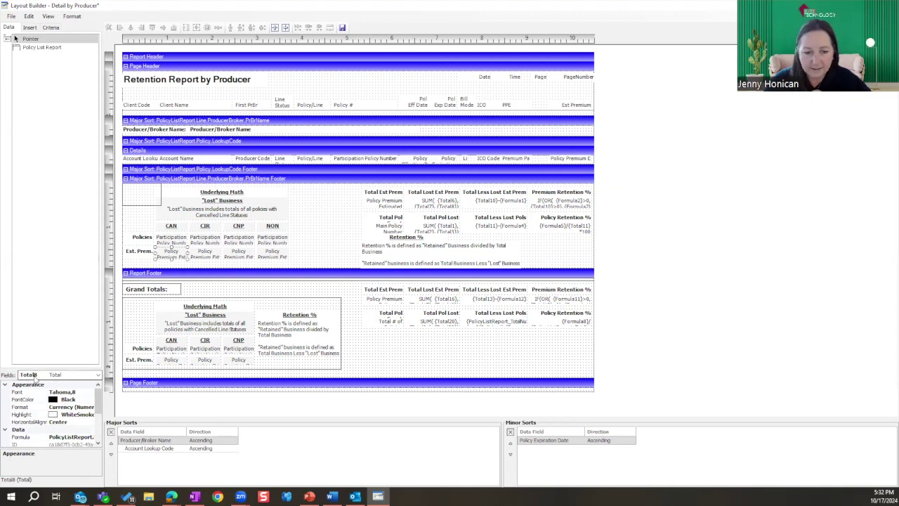
click(205, 251)
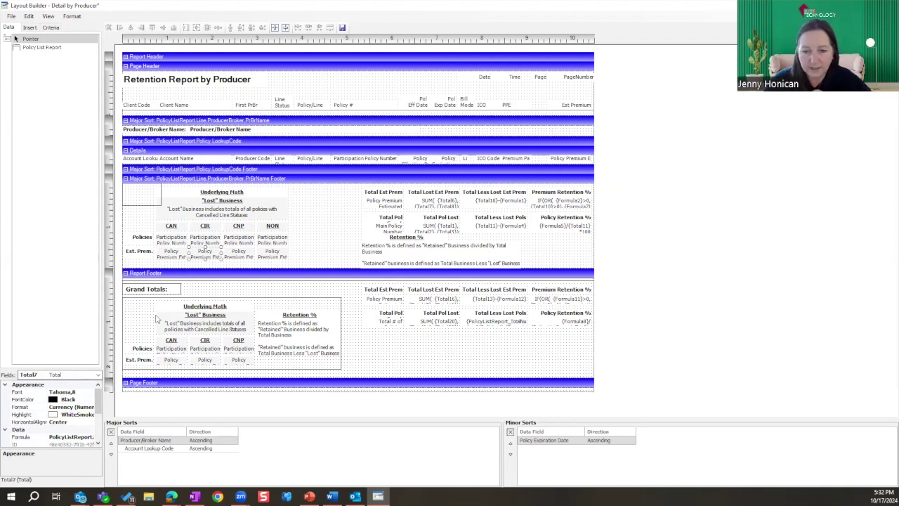
click(235, 253)
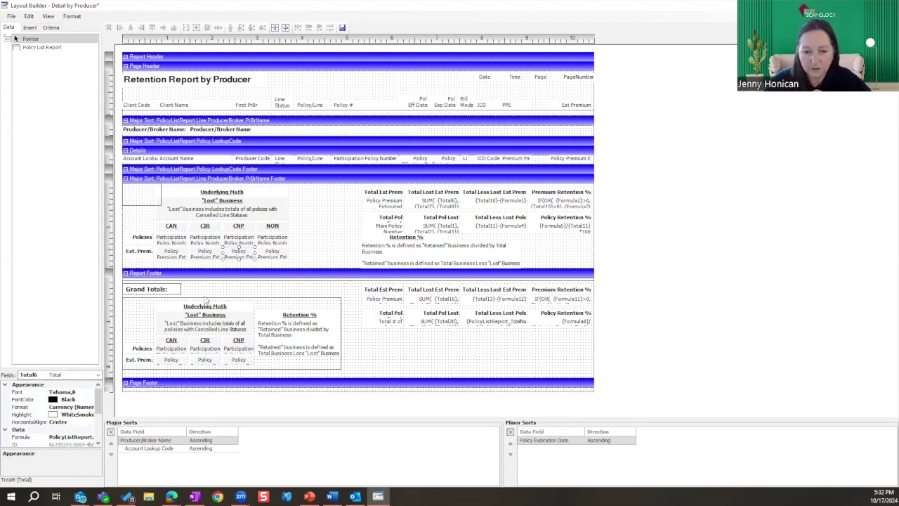
click(274, 253)
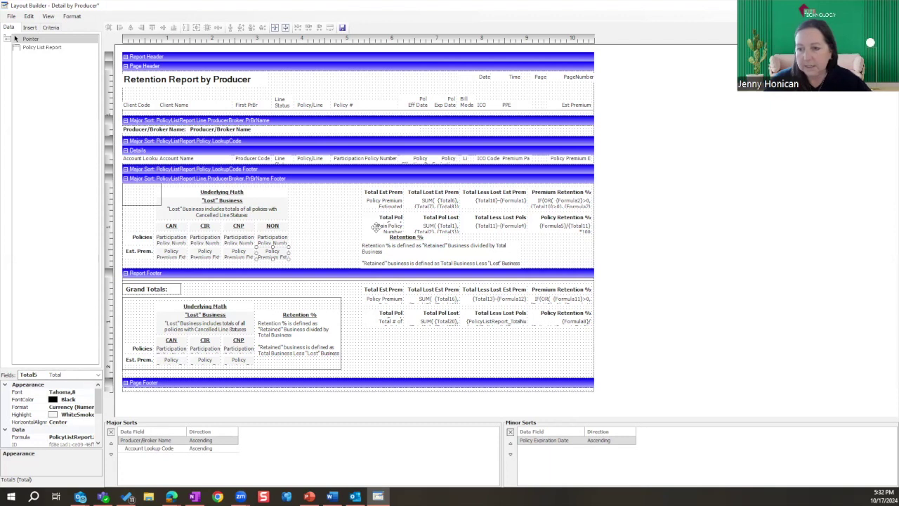
click(428, 201)
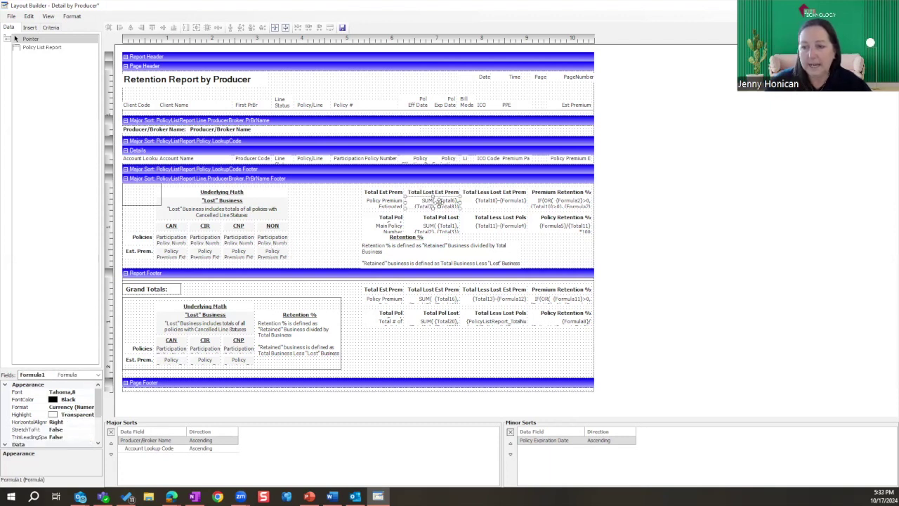
scroll(61, 414, down, 2)
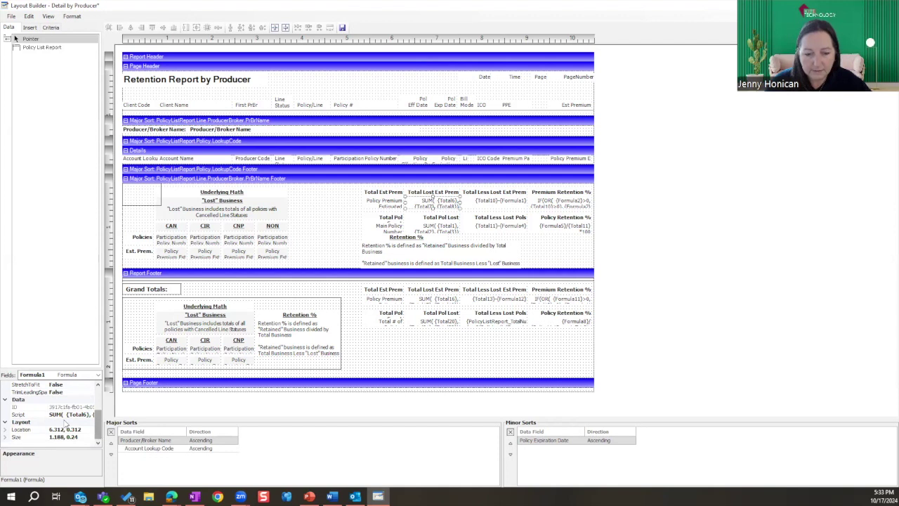
click(61, 415)
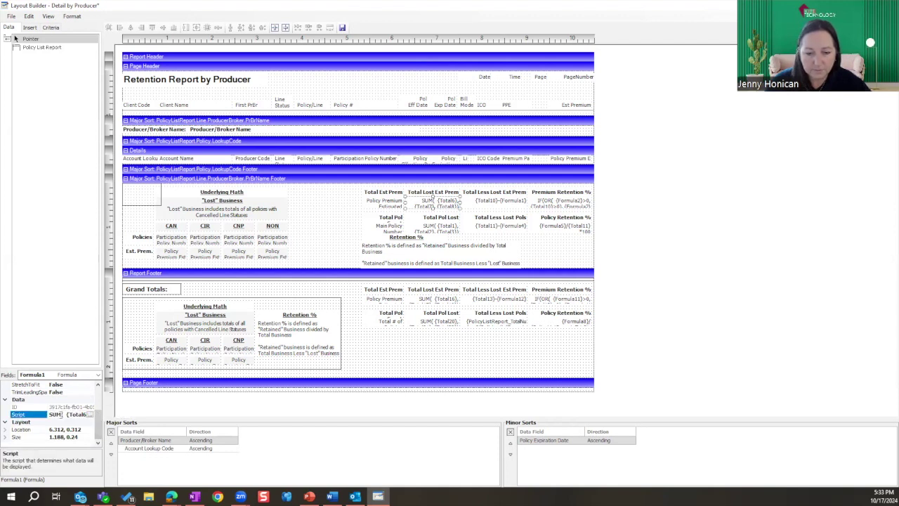
click(89, 415)
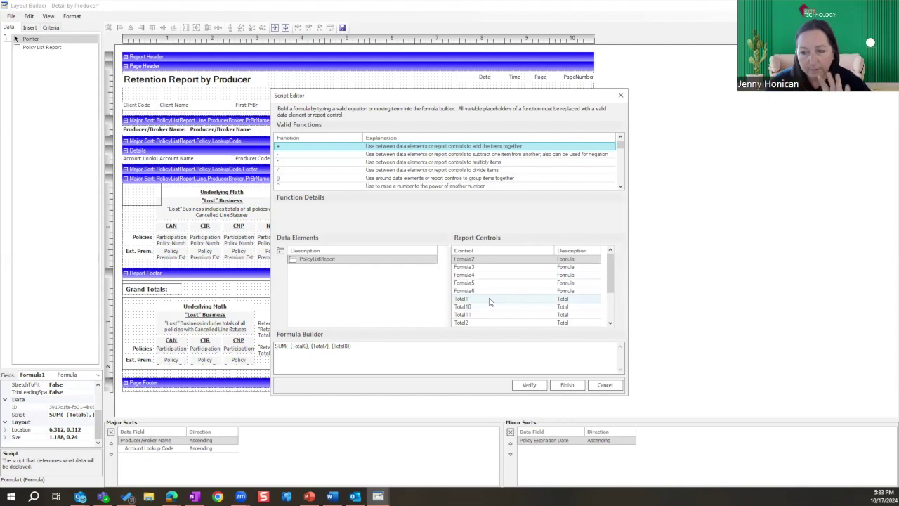
scroll(491, 301, down, 1)
drag(492, 323, 352, 346)
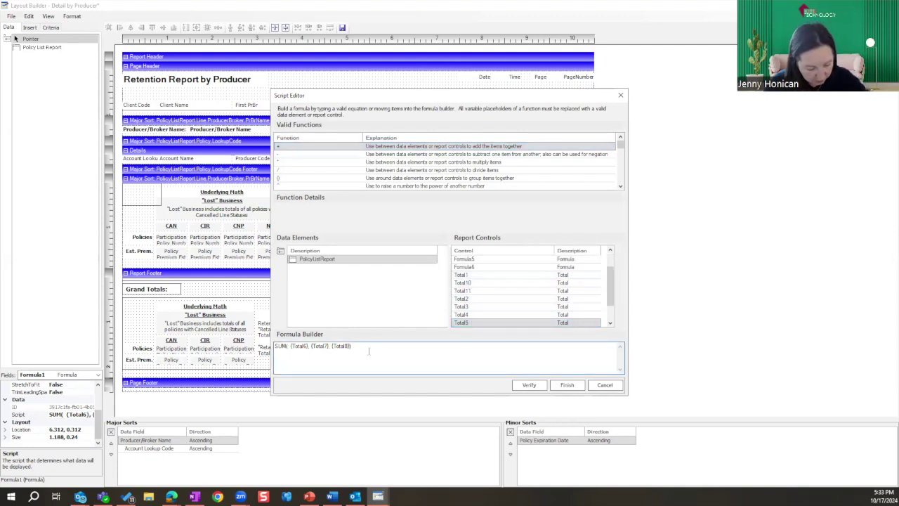
double_click(460, 324)
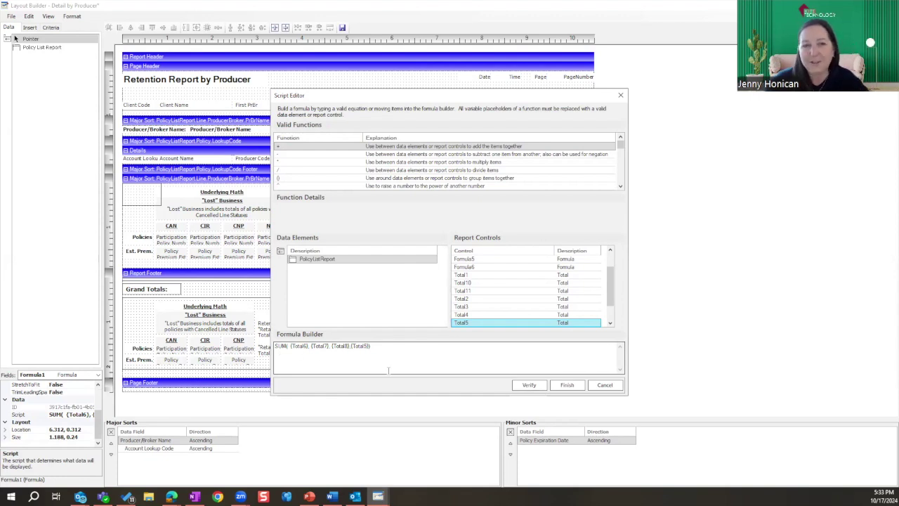
click(564, 385)
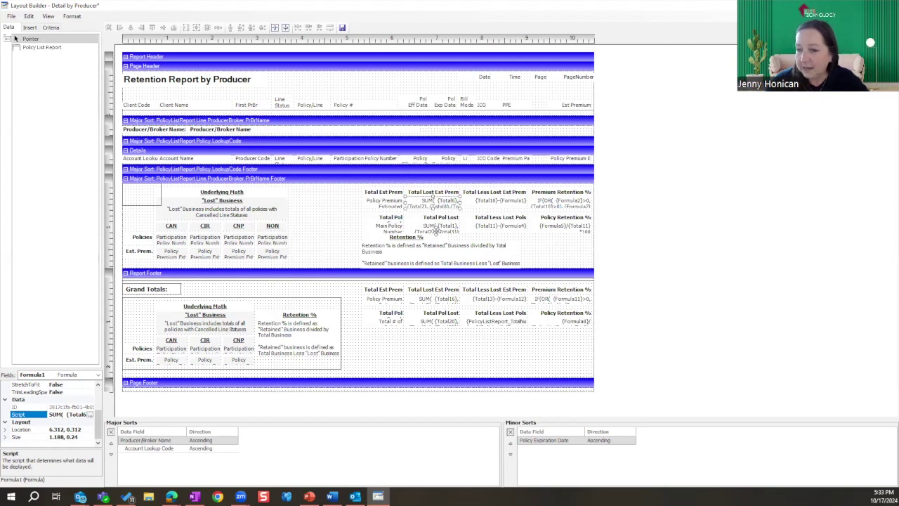
- Identify the four policy count totals' control names and add the NON column's Total4 to the producer footer's Total Pol Lost sum
click(436, 226)
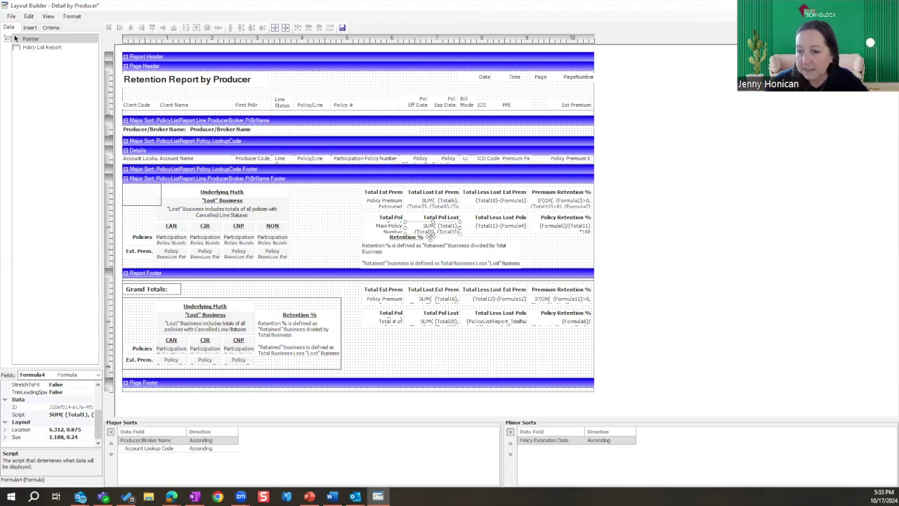
click(173, 238)
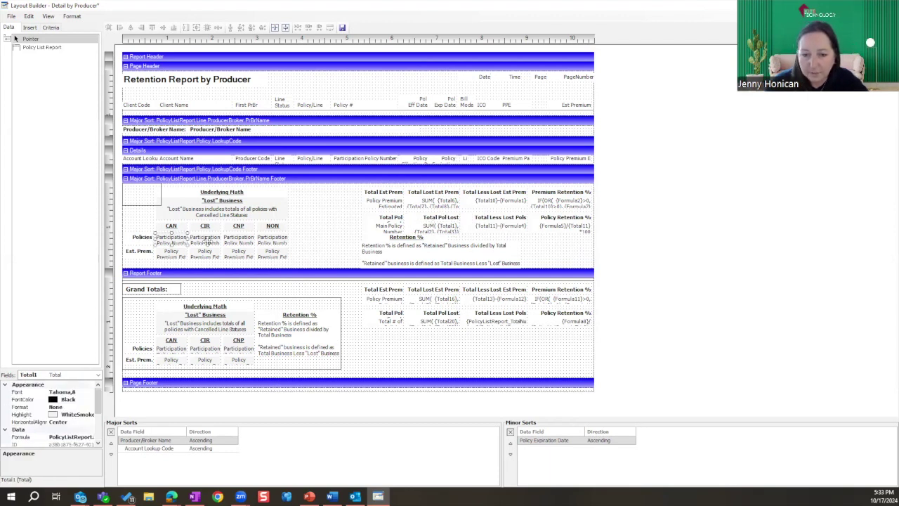
click(202, 242)
click(236, 241)
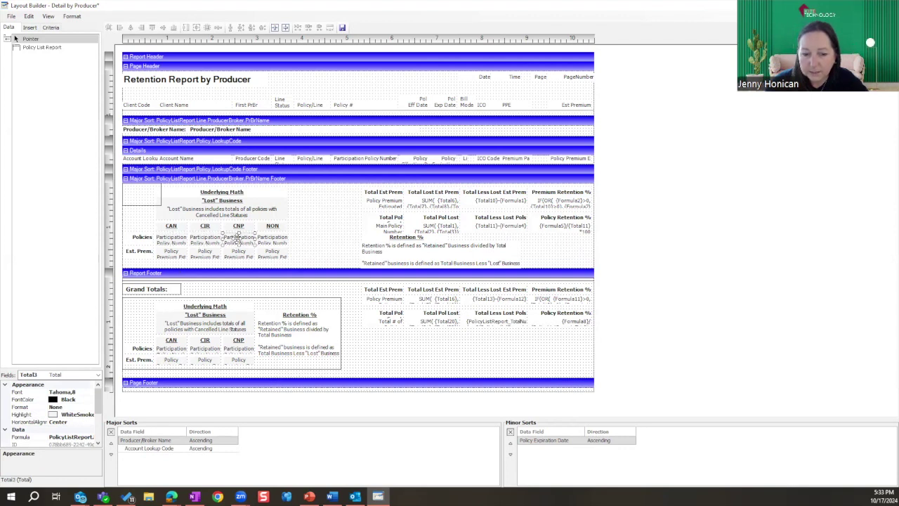
click(267, 240)
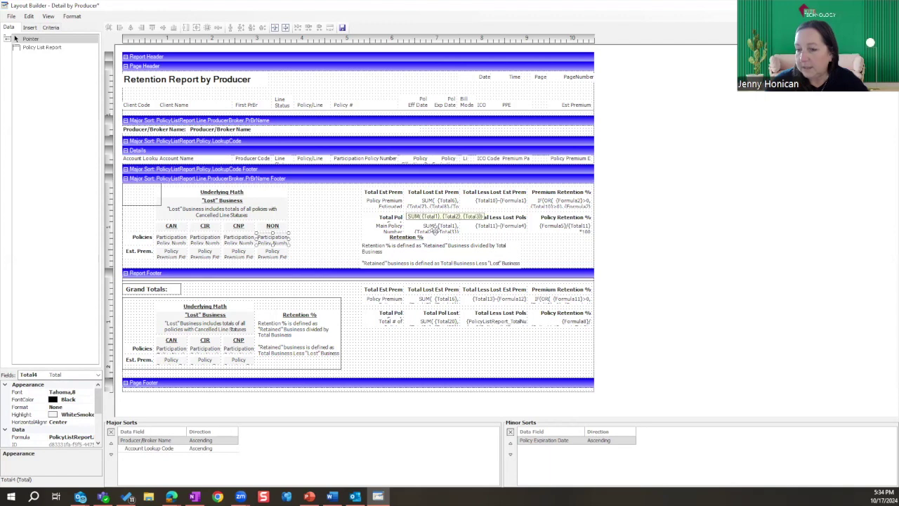
click(440, 226)
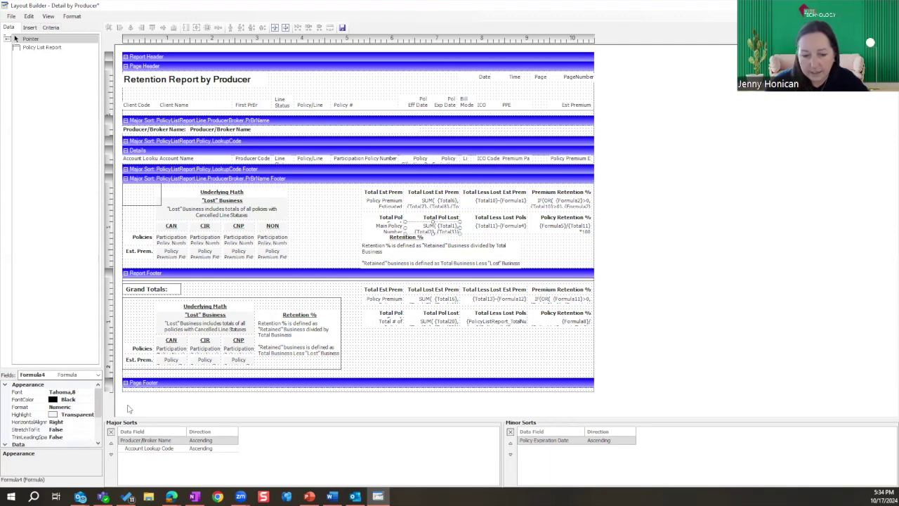
scroll(98, 427, down, 2)
click(81, 415)
click(90, 415)
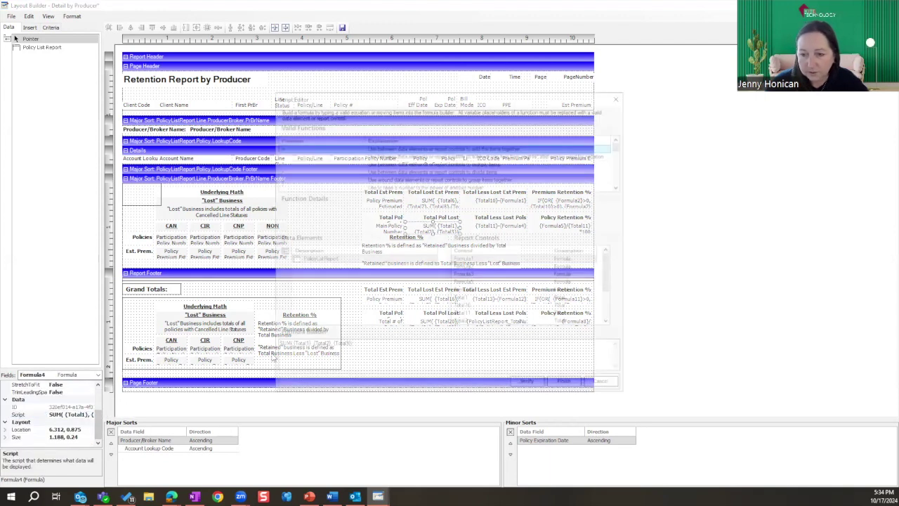
click(369, 350)
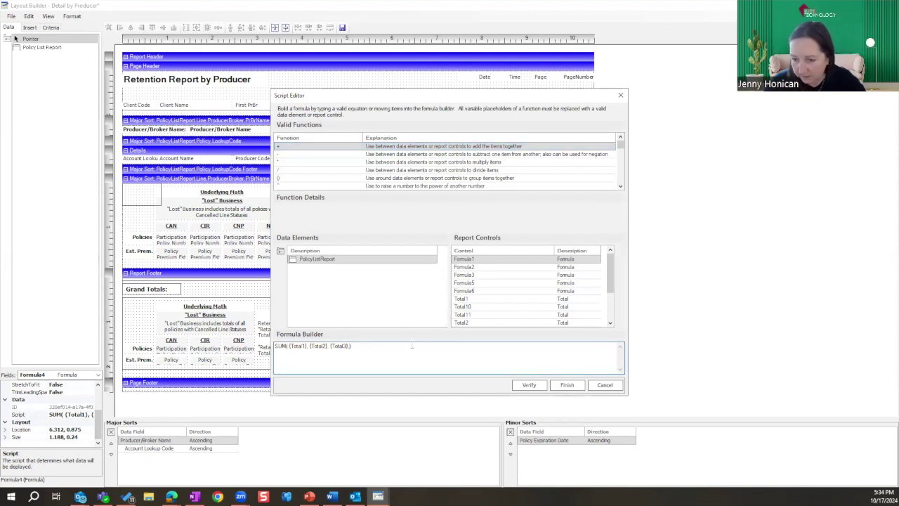
text(,)
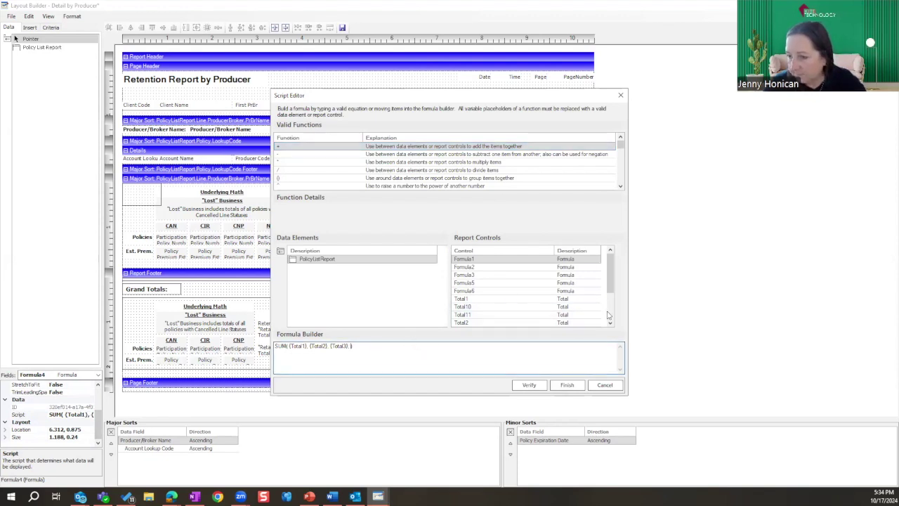
drag(610, 281, 610, 317)
double_click(500, 290)
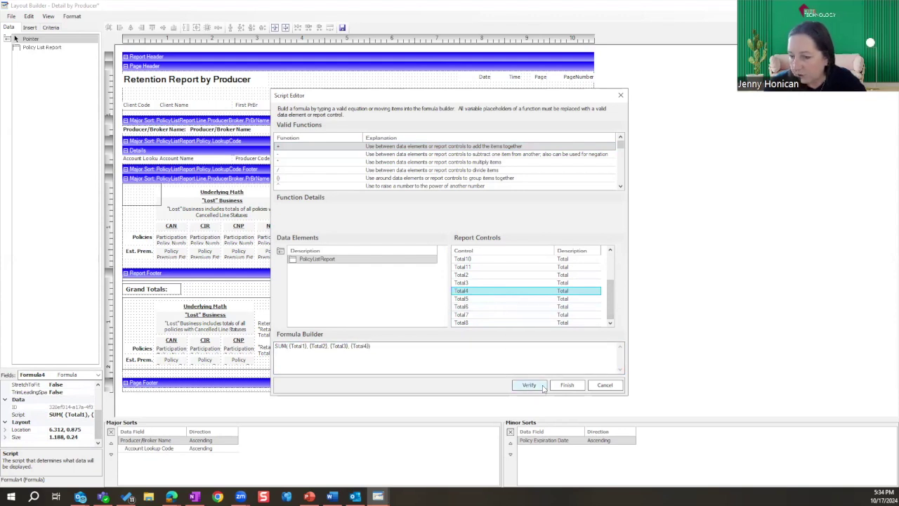
click(567, 385)
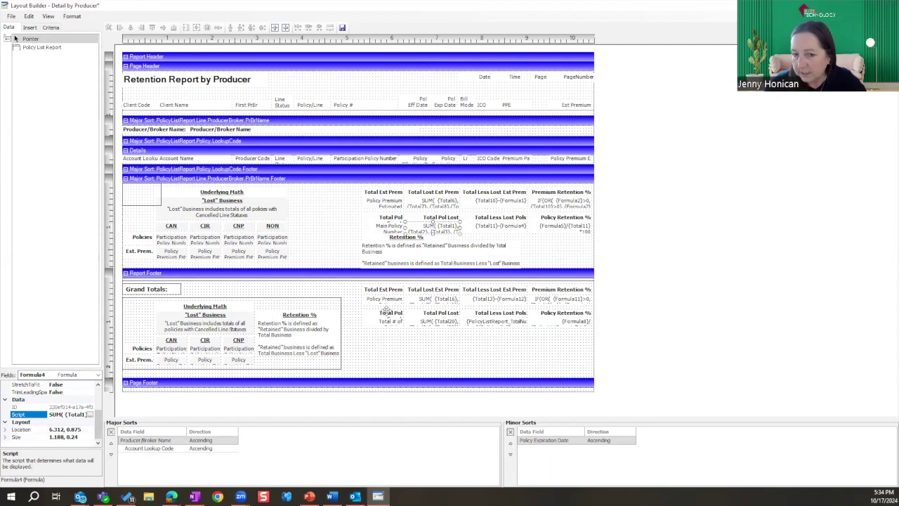
- Place the Retention % heading and its narrowed definition beside the NON column, and enlarge the rectangle frame to 5.375 by 1.875 around the block
click(144, 198)
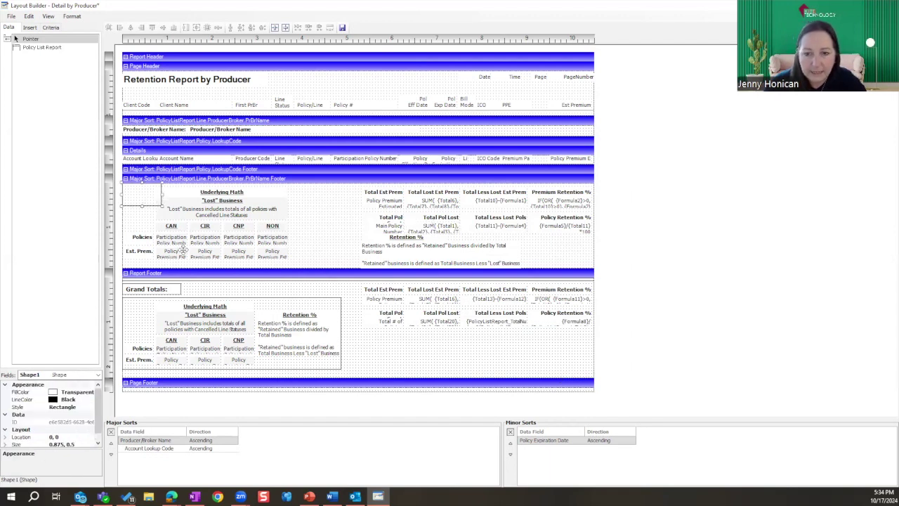
drag(179, 216, 294, 266)
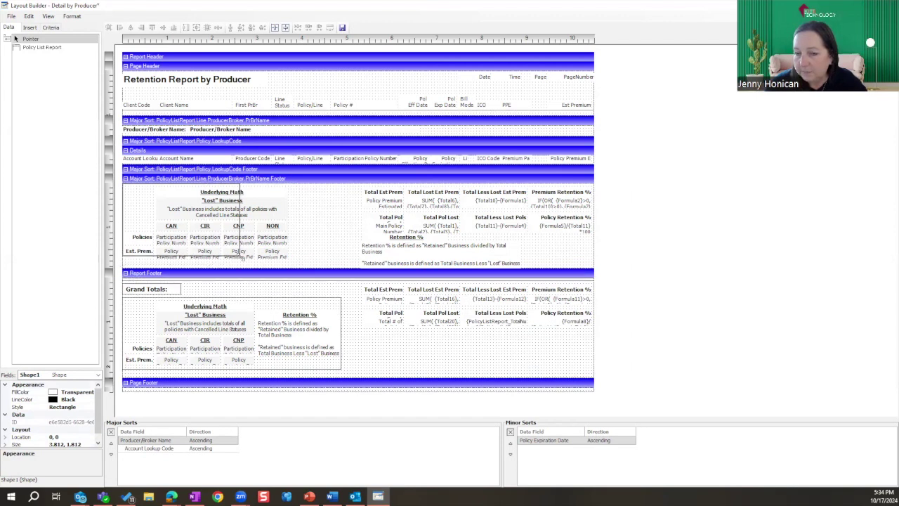
drag(411, 238, 361, 211)
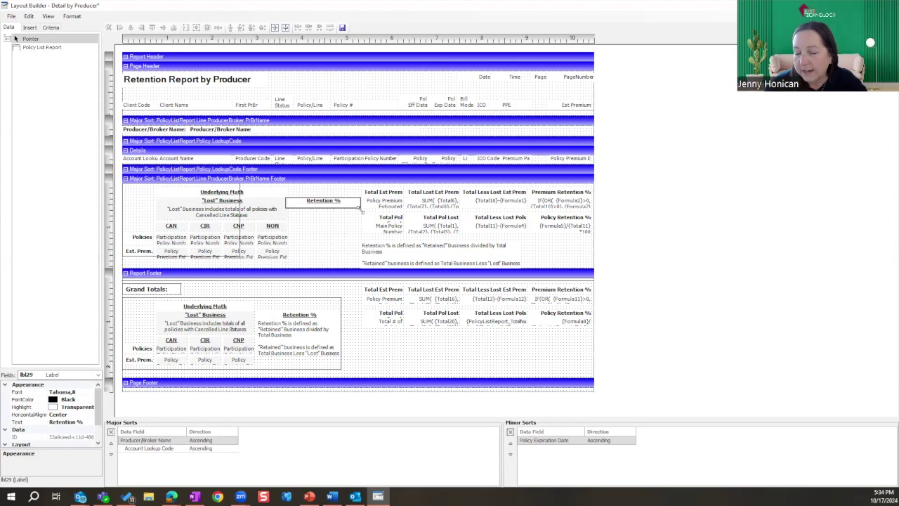
drag(387, 248, 315, 218)
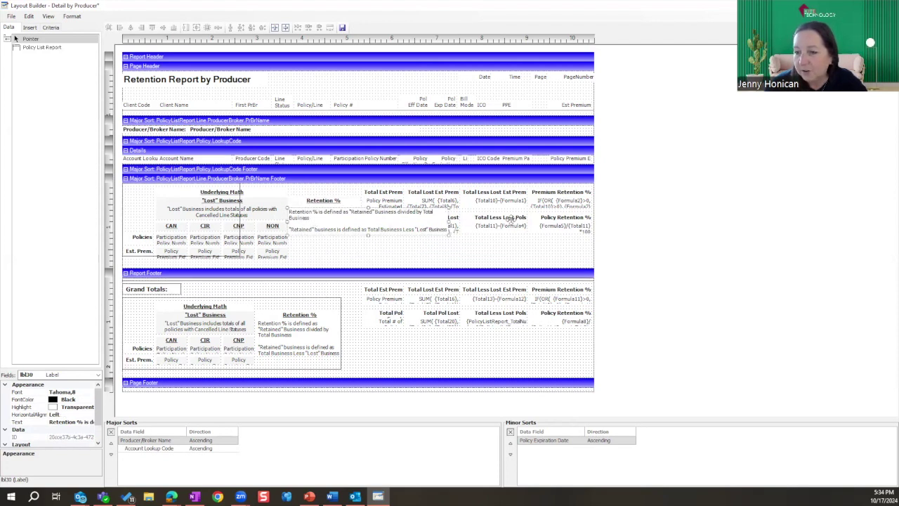
drag(448, 236, 362, 266)
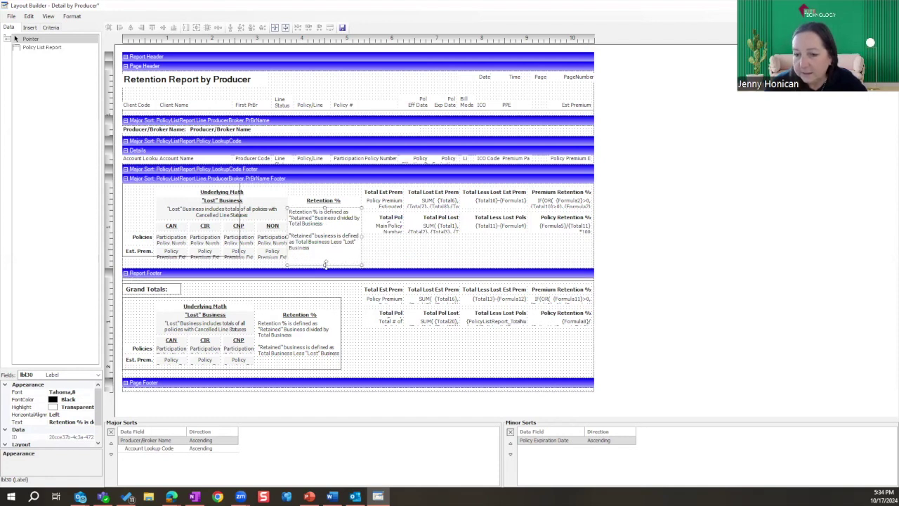
drag(324, 264, 325, 259)
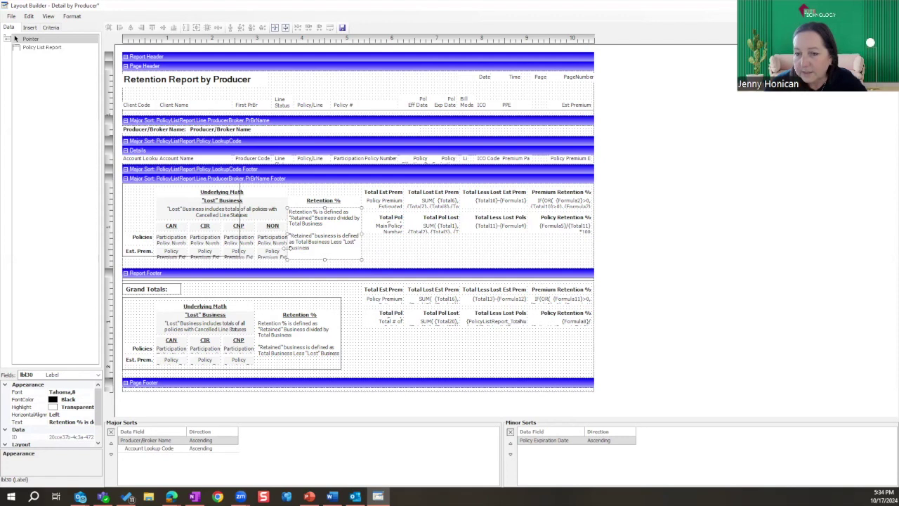
click(239, 257)
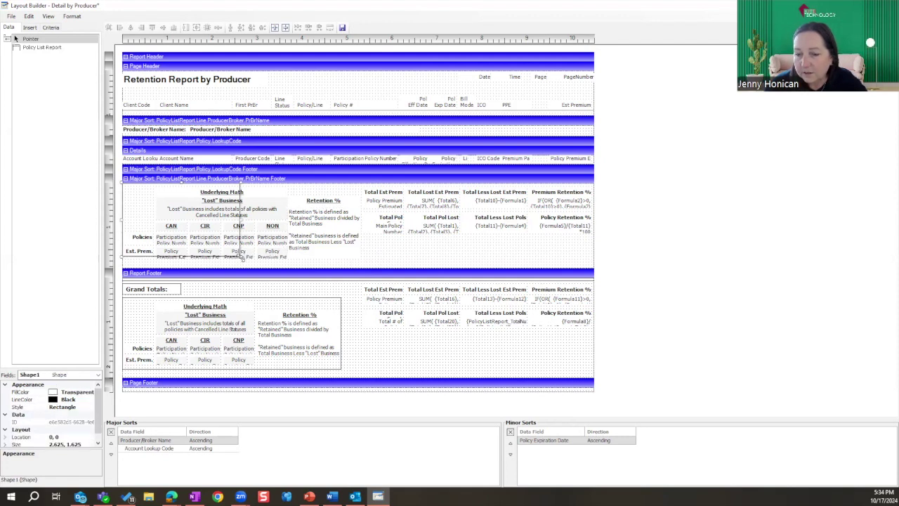
drag(349, 263, 363, 268)
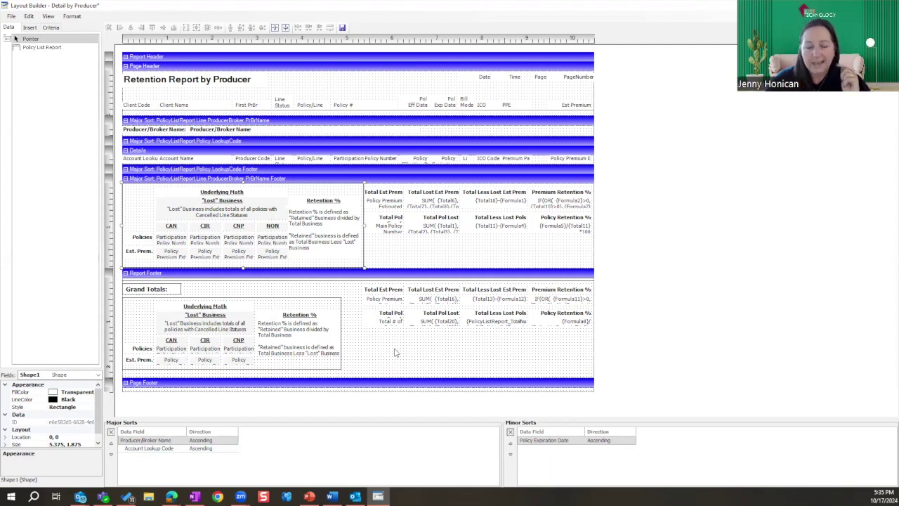
- Change the group data field of the Producer/Broker Name major sort to the Client Service Rep's Code under Servicing Roles
click(154, 441)
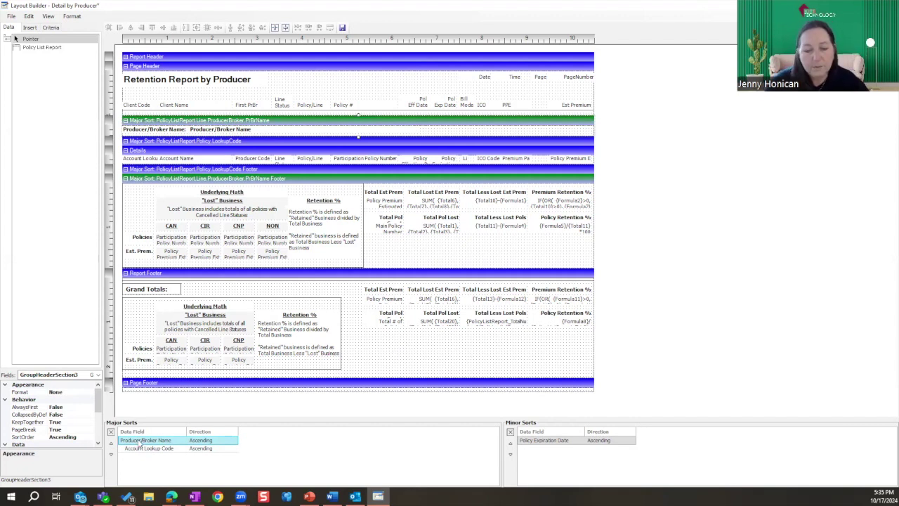
scroll(99, 406, down, 2)
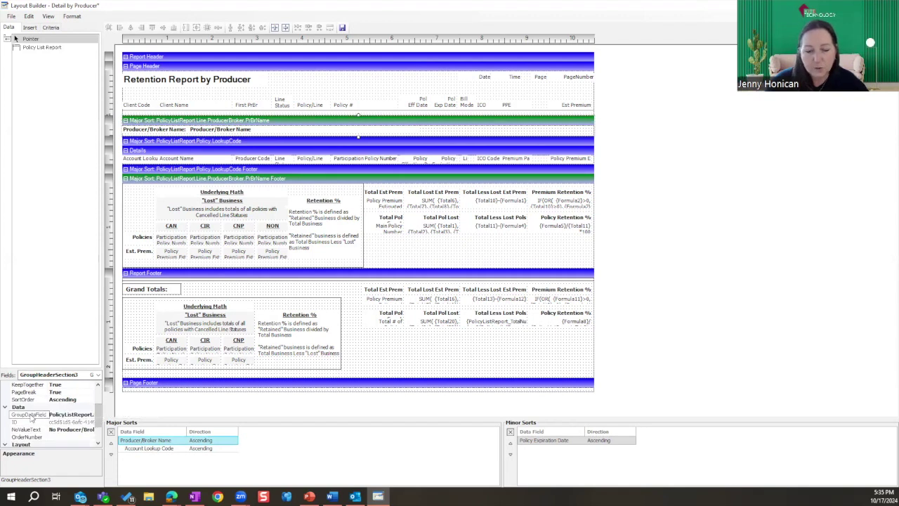
click(86, 415)
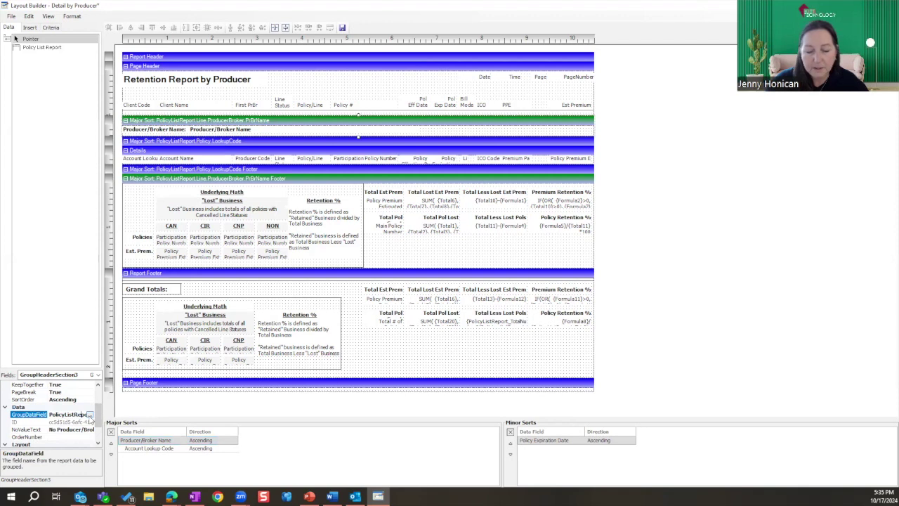
click(89, 415)
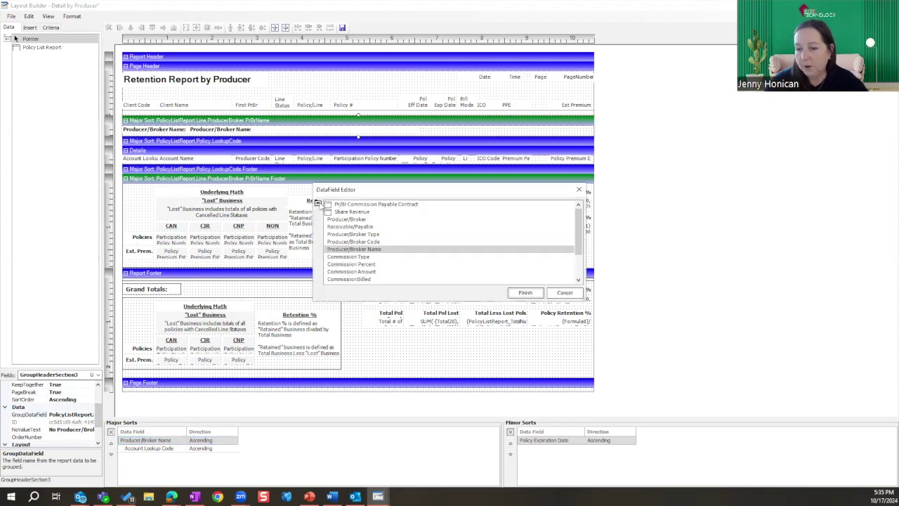
scroll(318, 203, up, 3)
scroll(317, 203, up, 3)
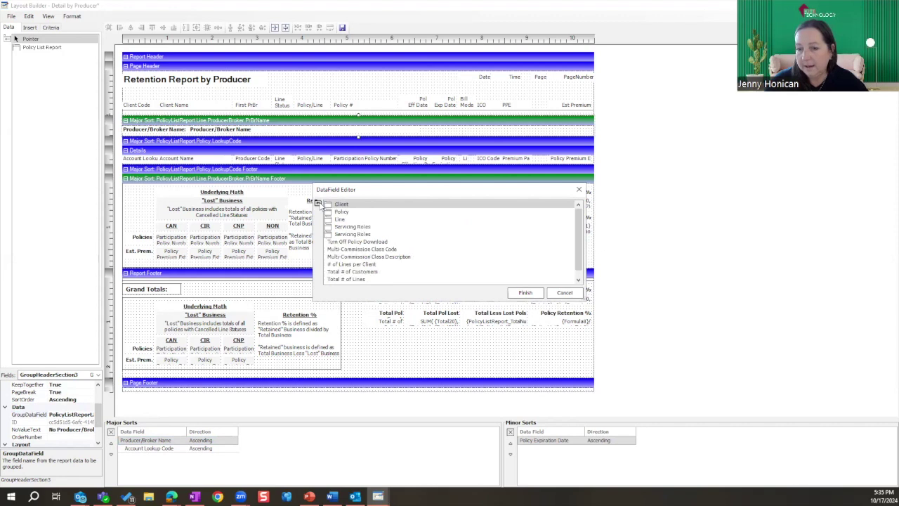
click(342, 228)
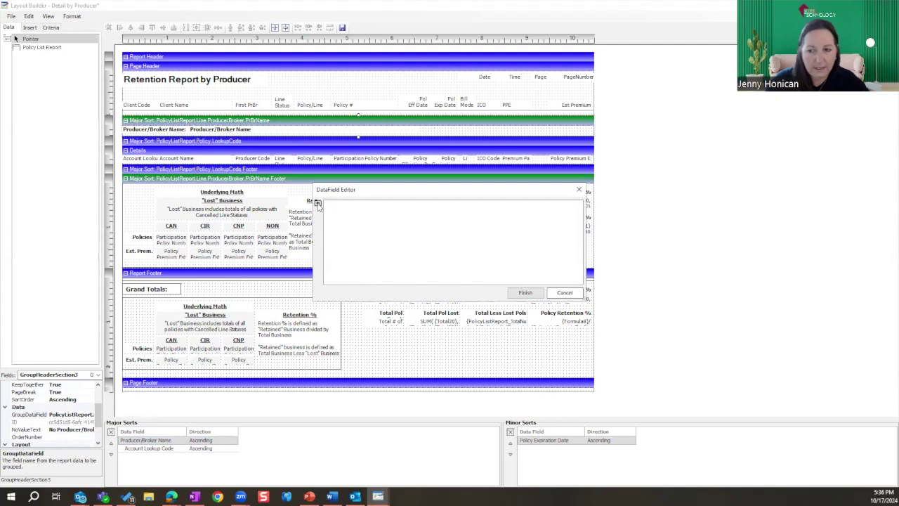
click(348, 235)
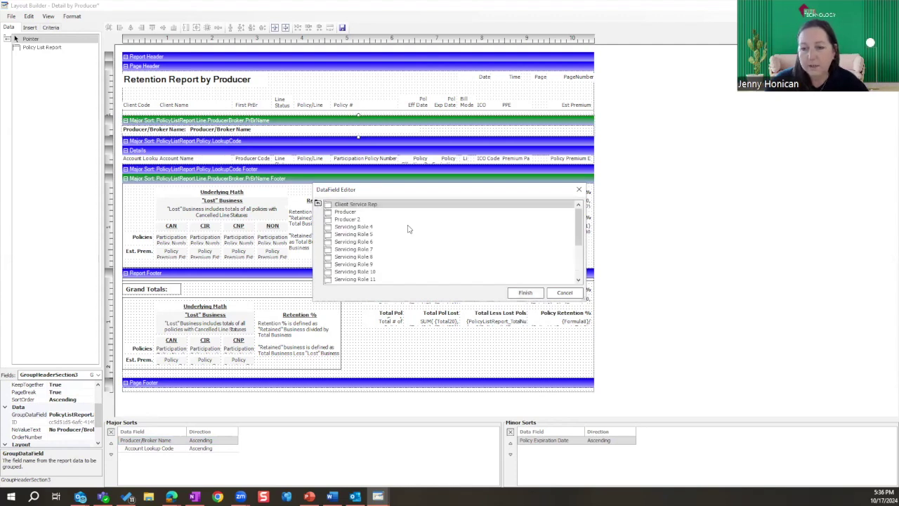
click(359, 204)
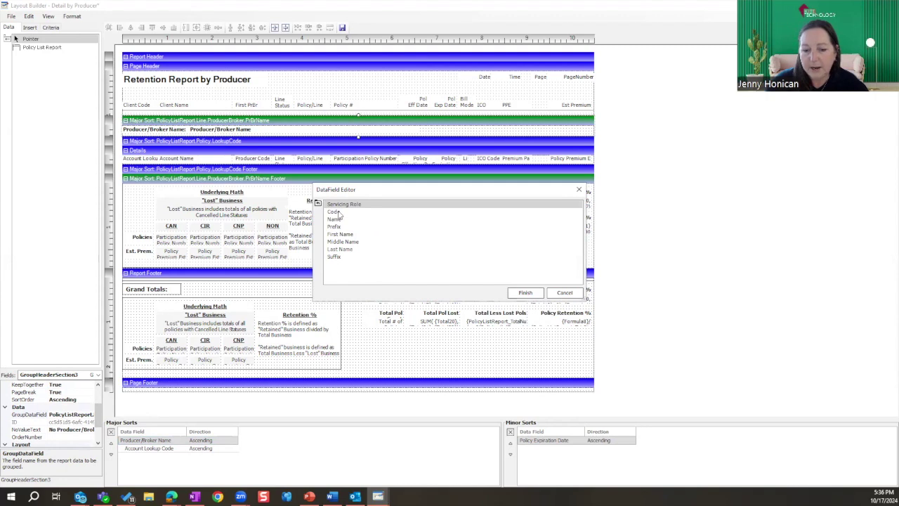
click(340, 212)
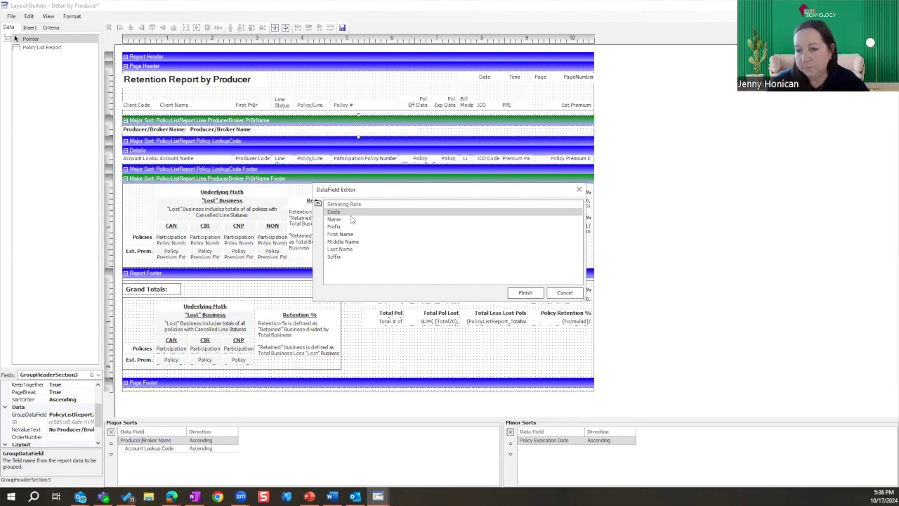
click(526, 293)
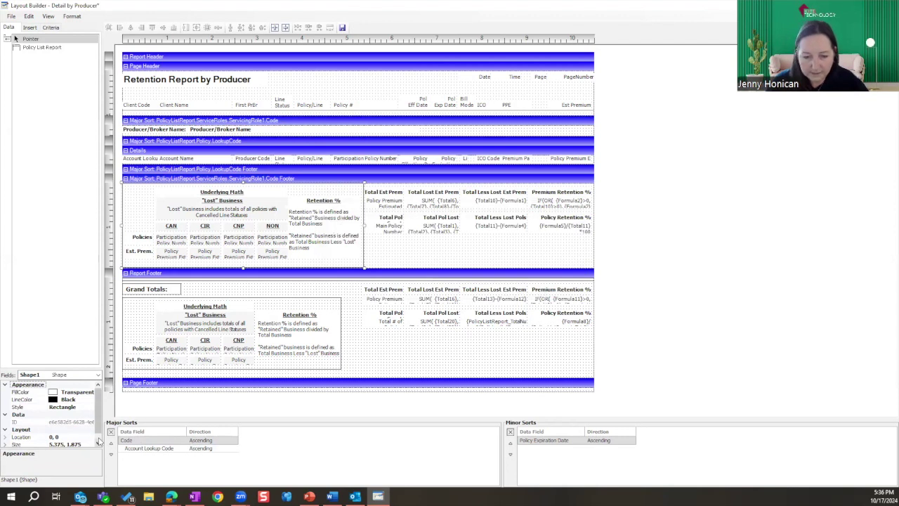
- Check the Code major sort's group data field and set its no-value text to No CSR
scroll(99, 442, down, 2)
scroll(99, 422, up, 2)
click(127, 439)
scroll(100, 435, down, 2)
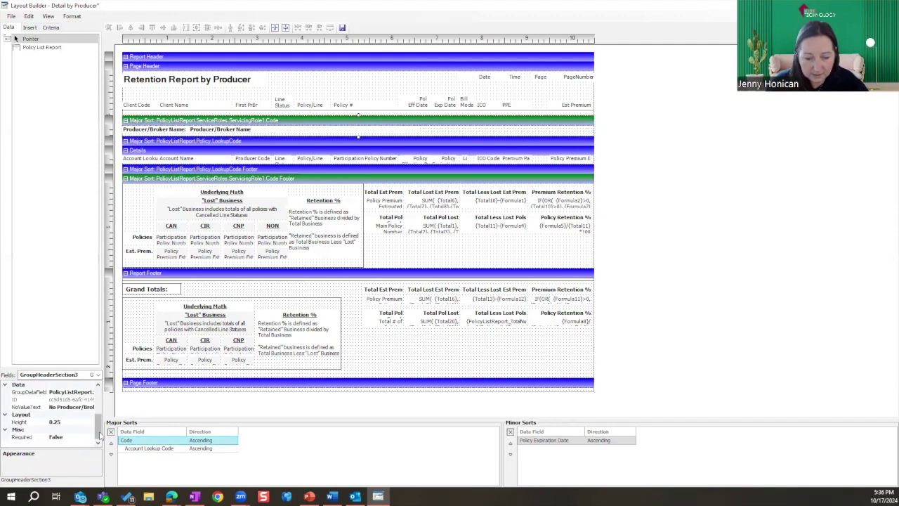
click(70, 394)
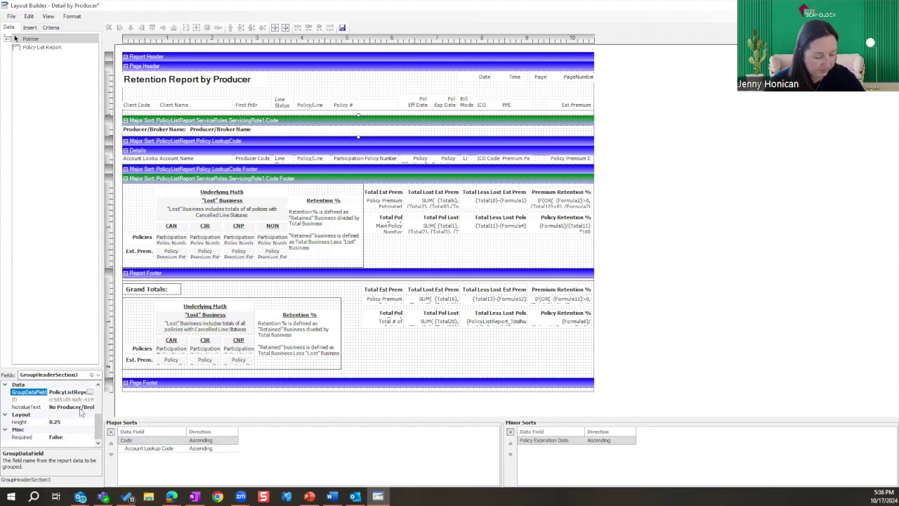
key(ctrl+a)
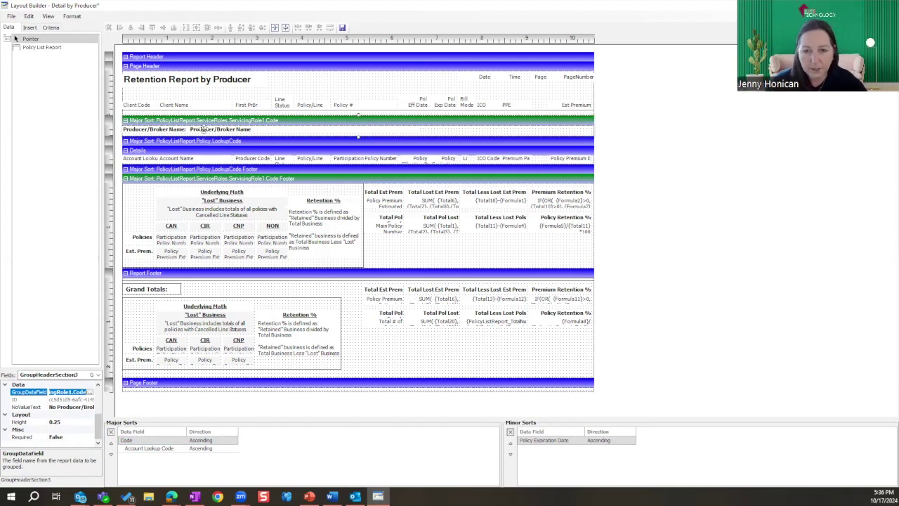
click(68, 408)
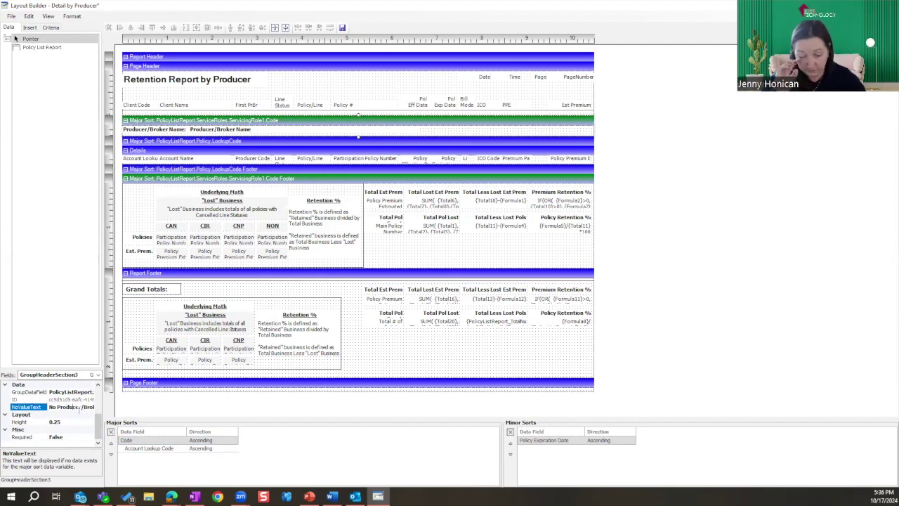
text(No Producer/Broker Name)
key(BackSpace)
key(BackSpace)
key(BackSpace)
key(BackSpace)
key(BackSpace)
key(BackSpace)
key(BackSpace)
key(BackSpace)
key(BackSpace)
key(BackSpace)
key(BackSpace)
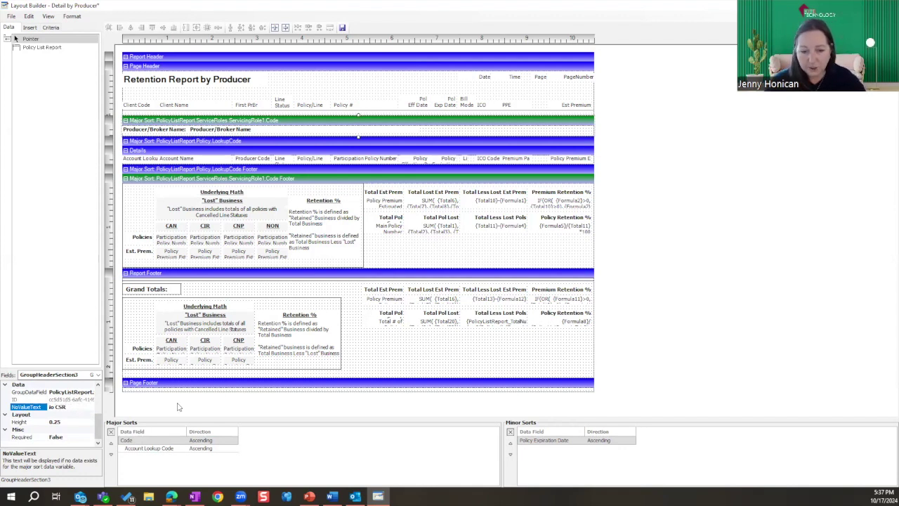
key(Return)
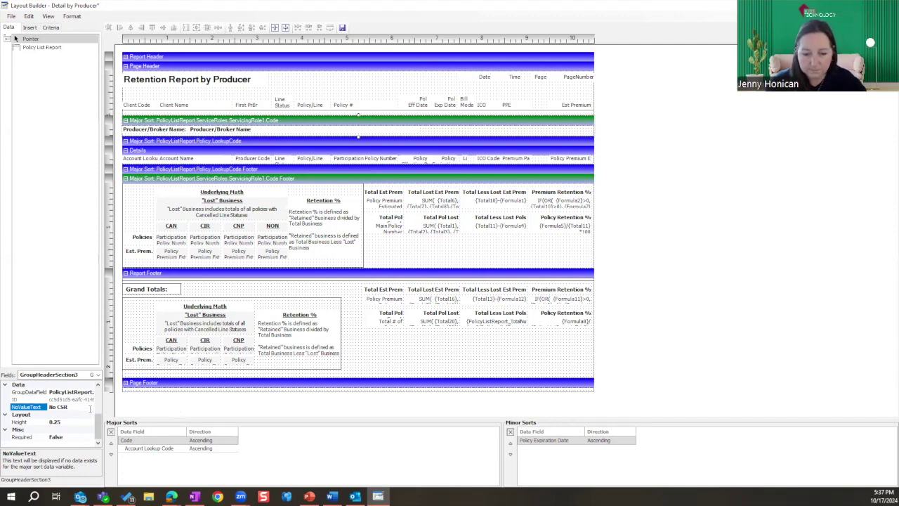
- Change the Producer/Broker Name label in the Code major sort header to "CSR Name:"
click(144, 129)
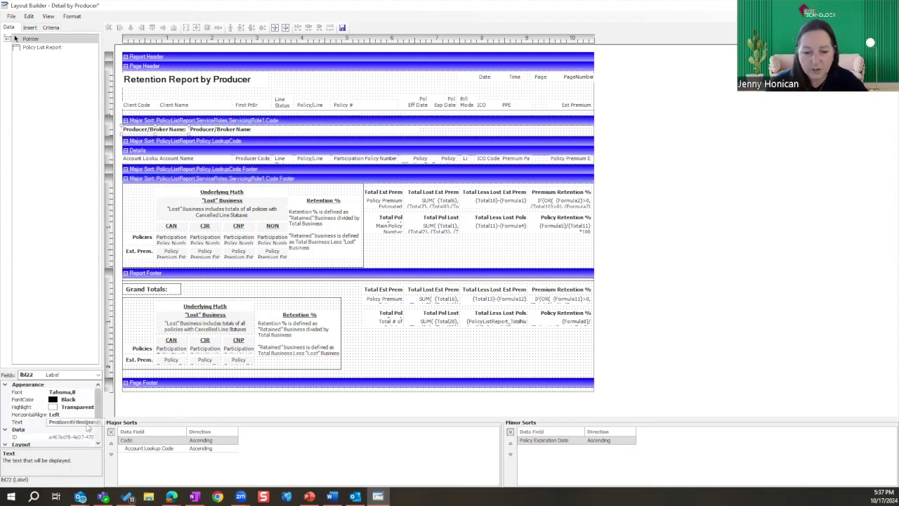
click(51, 421)
drag(49, 422, 70, 421)
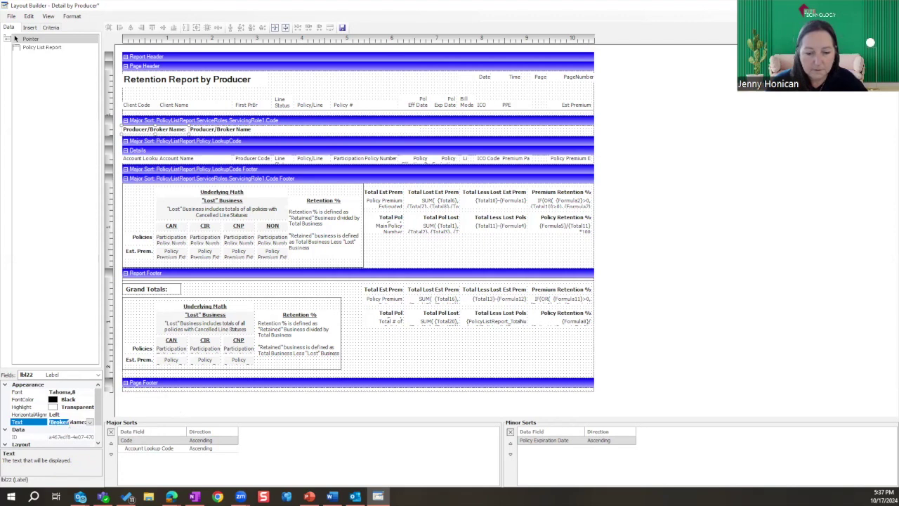
text(R)
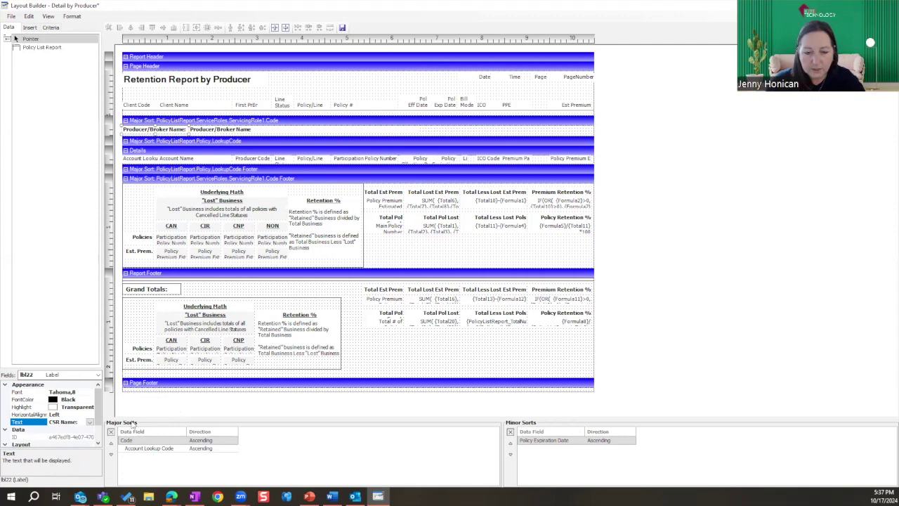
key(Return)
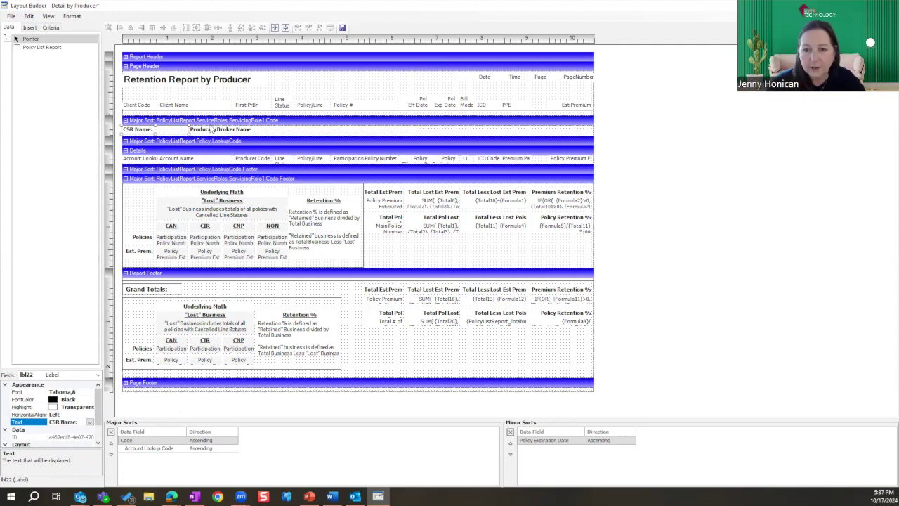
- Change the data field of the text box beside the CSR Name label to PolicyListReport.ServiceRoles.ServicingRole1.Name
click(215, 130)
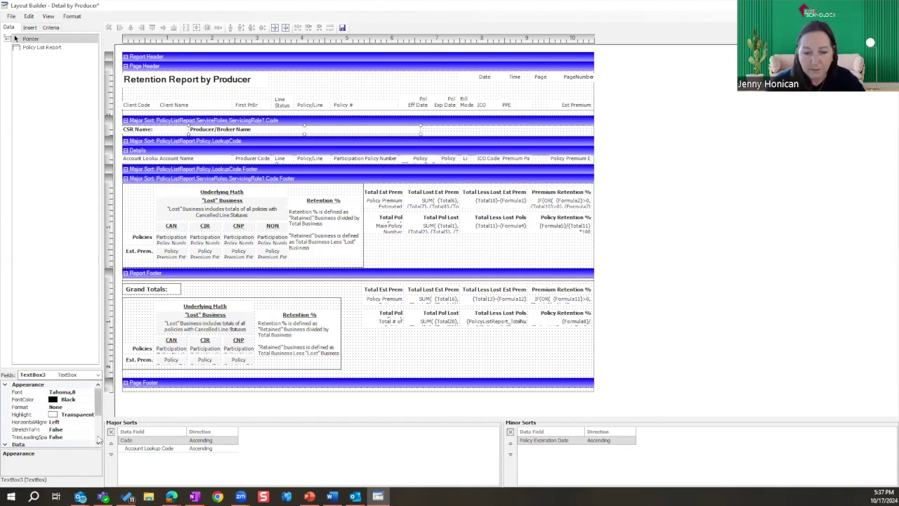
click(99, 437)
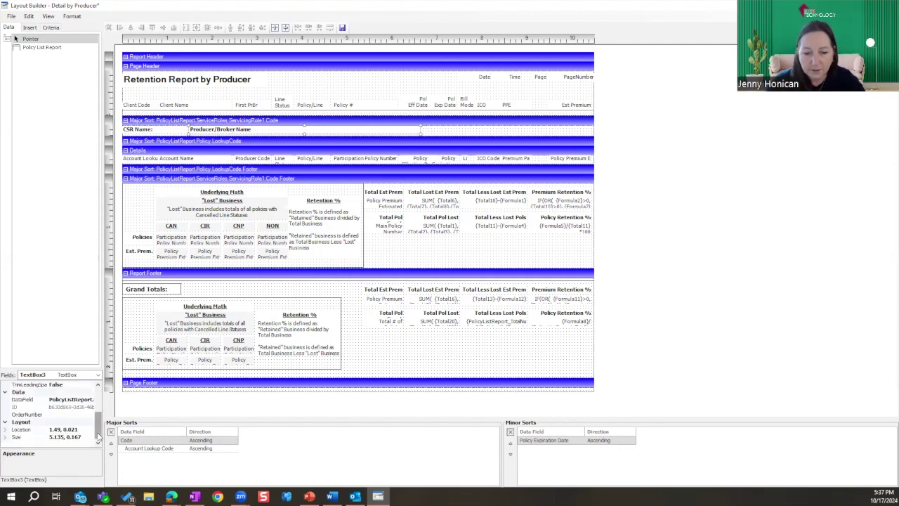
click(73, 399)
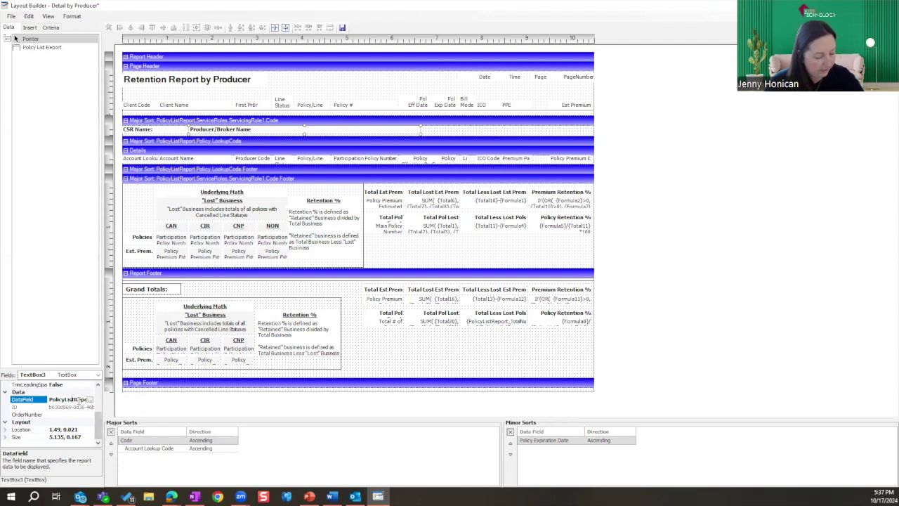
double_click(83, 401)
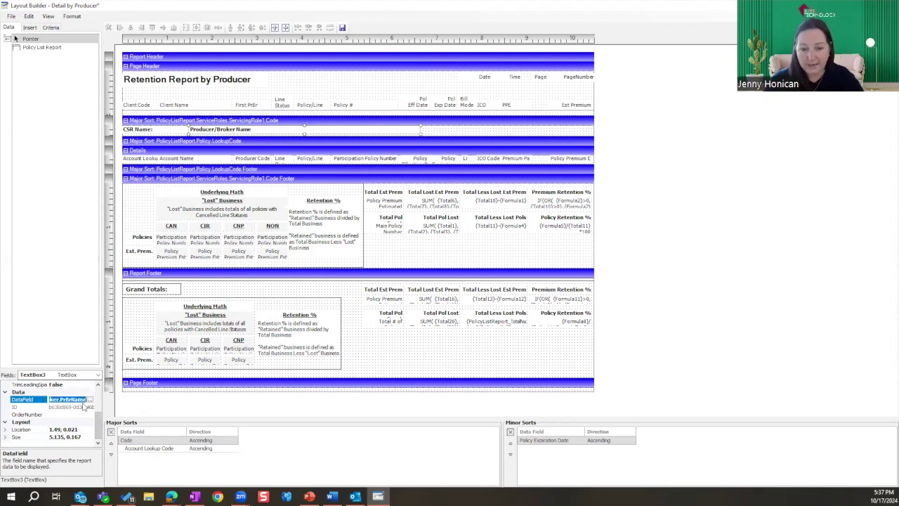
key(ctrl+v)
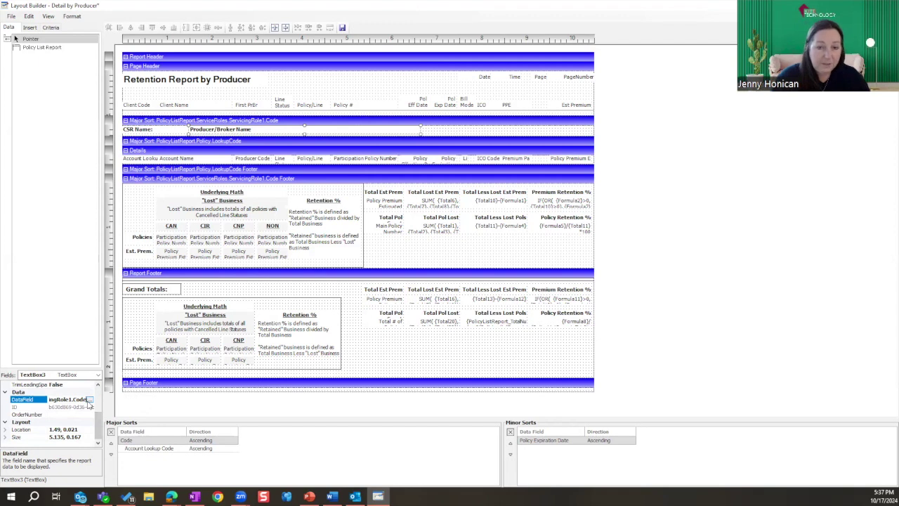
key(BackSpace)
key(BackSpace)
key(BackSpace)
key(BackSpace)
text(Lame)
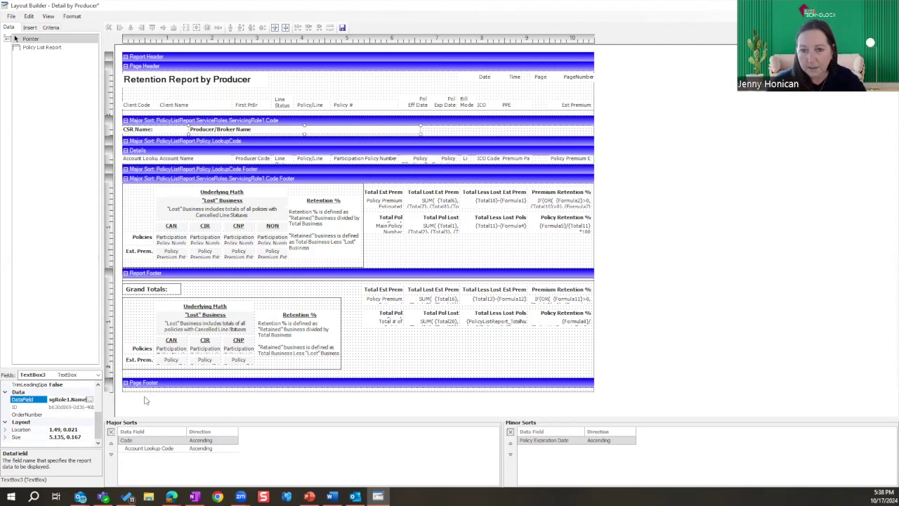
key(Return)
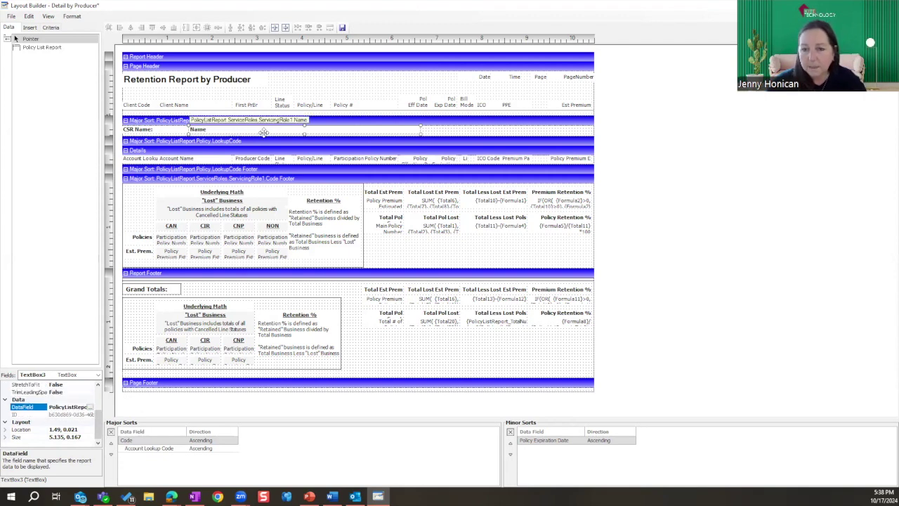
- Change the report title in the page header to "Retention Report by CSR"
click(217, 81)
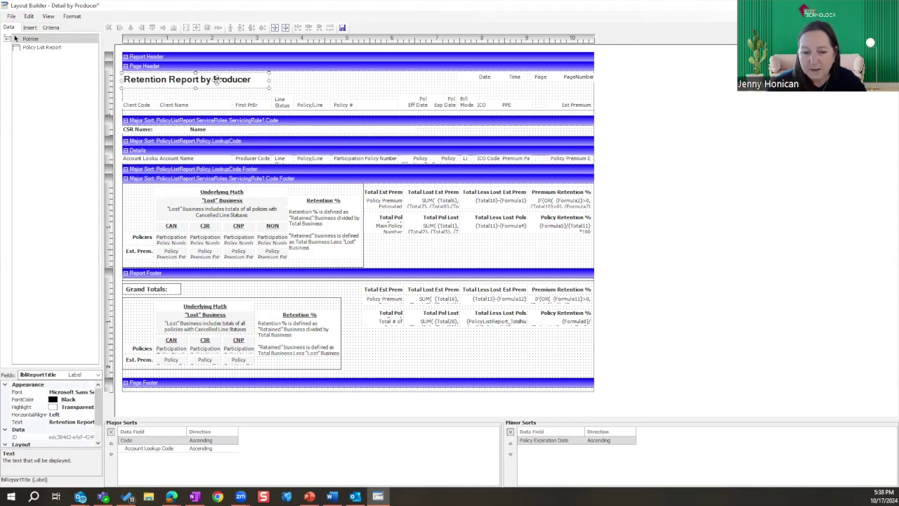
click(85, 422)
click(90, 422)
double_click(64, 429)
text(CSR)
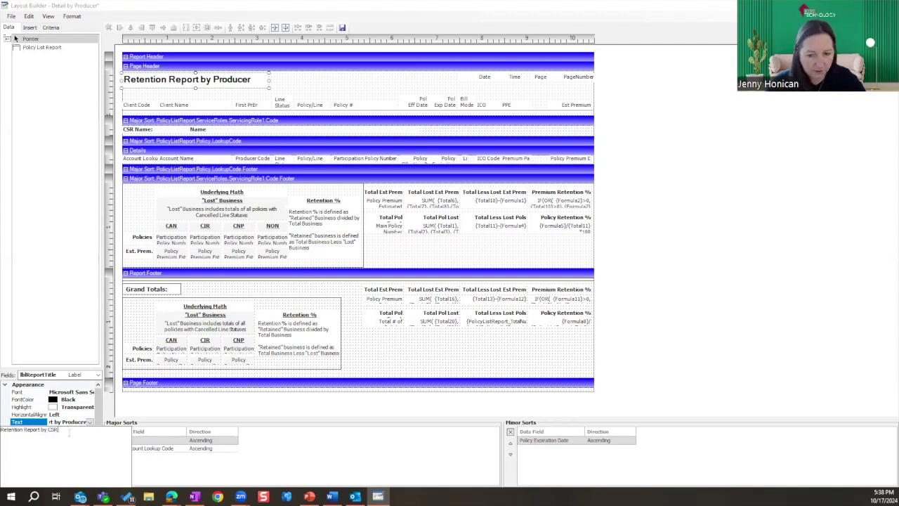
click(149, 408)
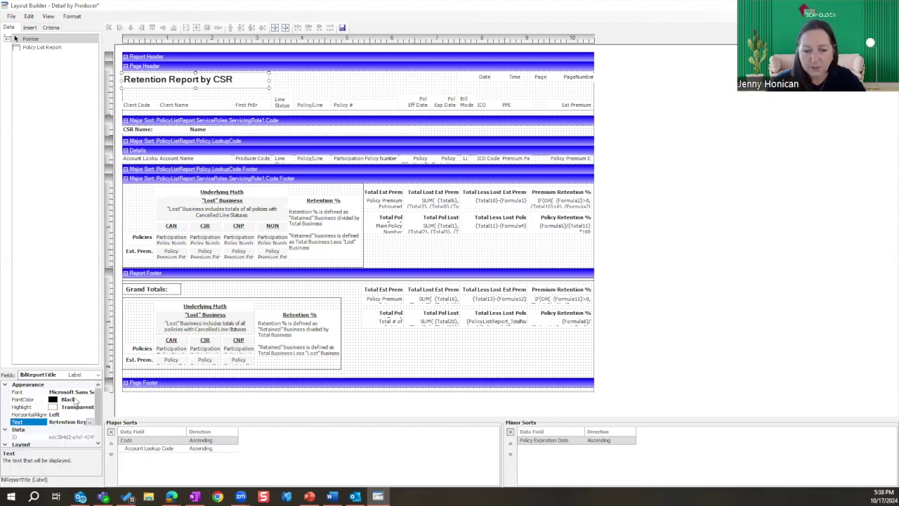
- Set the font color of the CSR Name label and its Name field to Blue, and save the layout
click(159, 129)
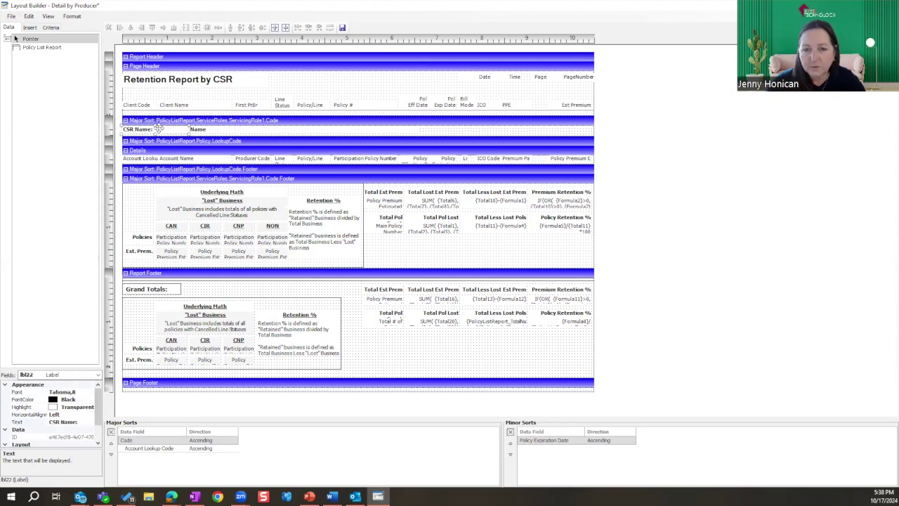
click(75, 399)
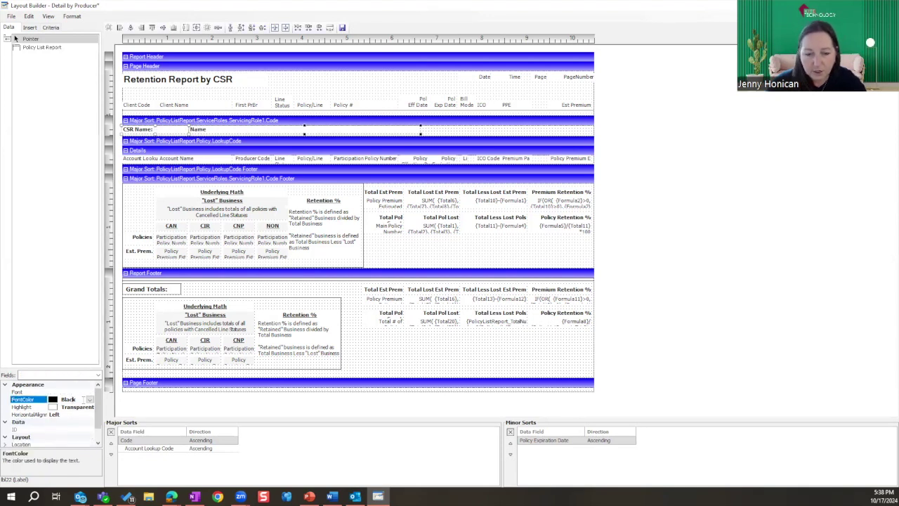
click(90, 399)
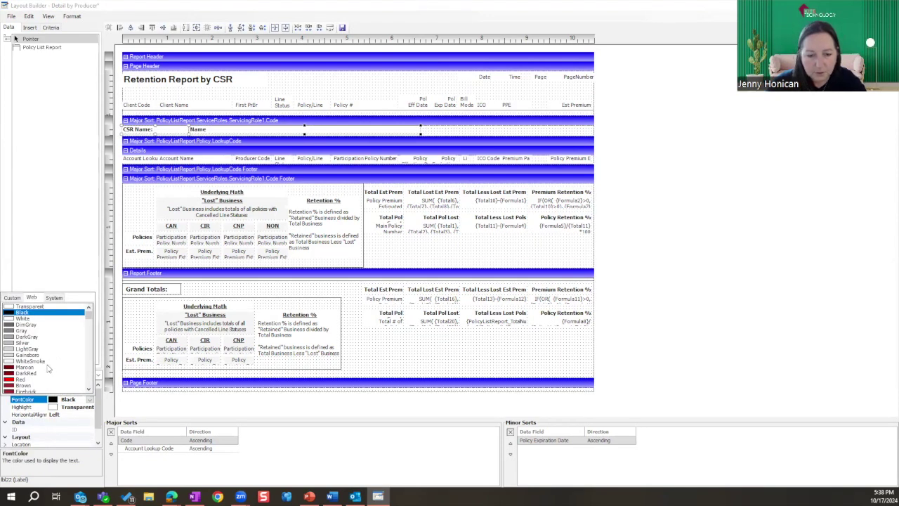
drag(90, 314, 89, 371)
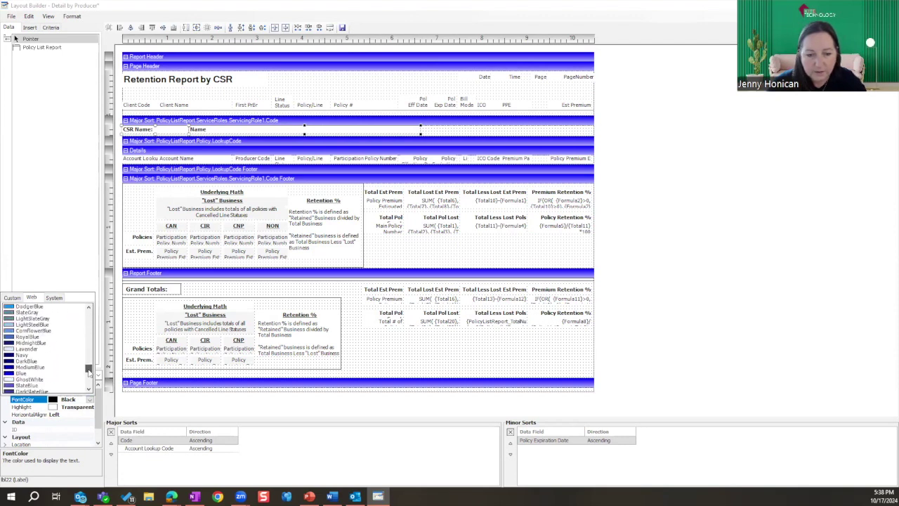
click(26, 373)
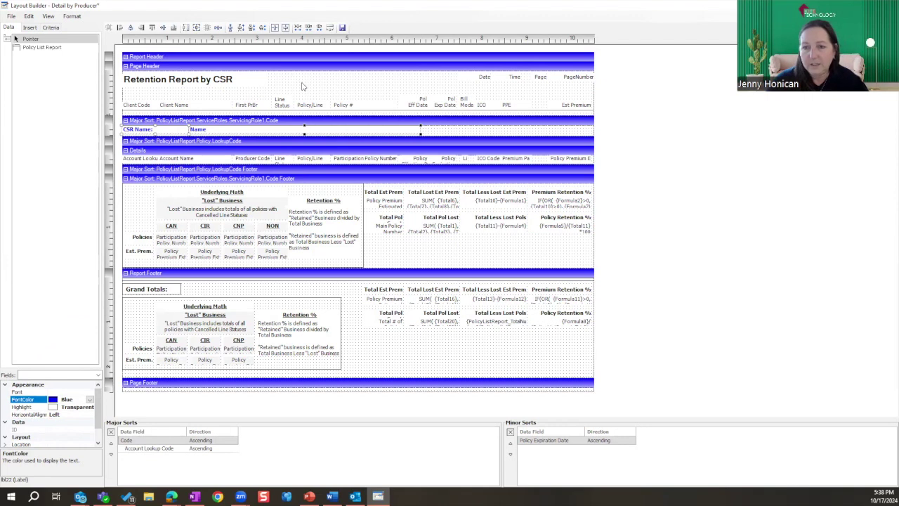
click(342, 28)
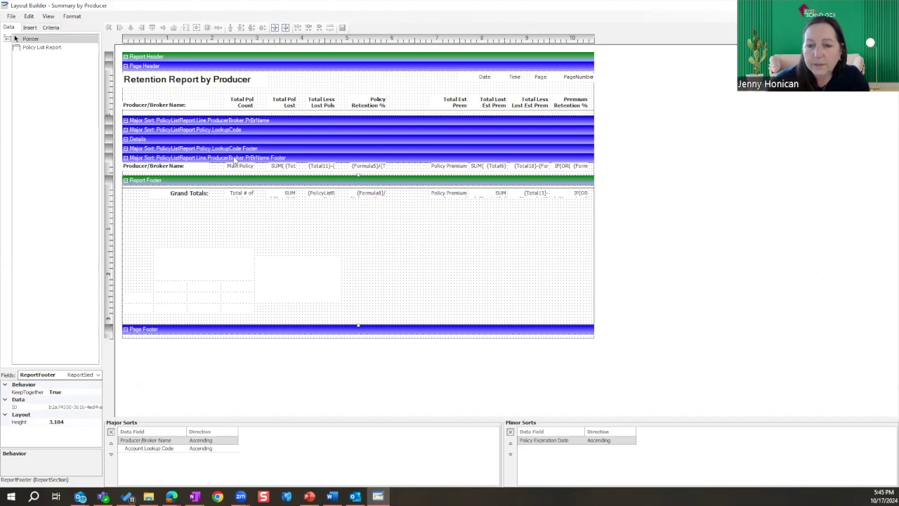
- In the Summary by Producer layout, extend the Producer/Broker Name major sort footer to a height of 3.542
click(153, 441)
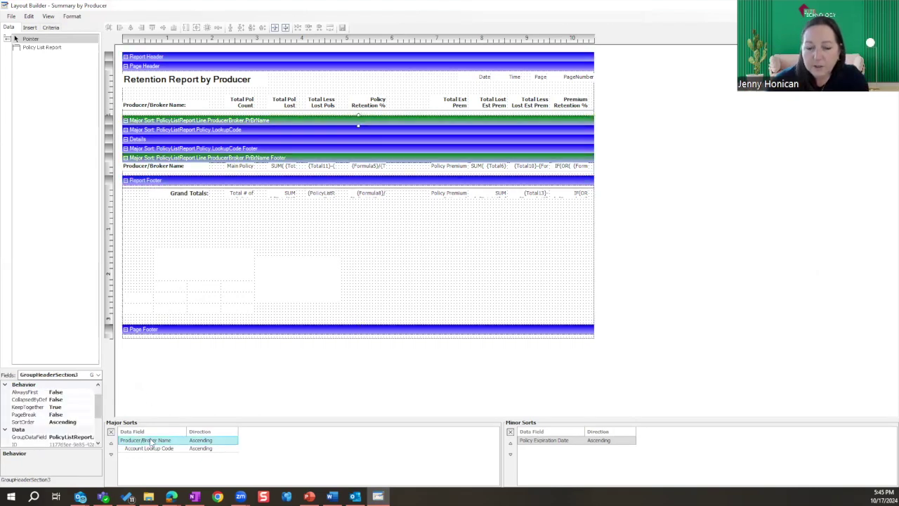
click(285, 160)
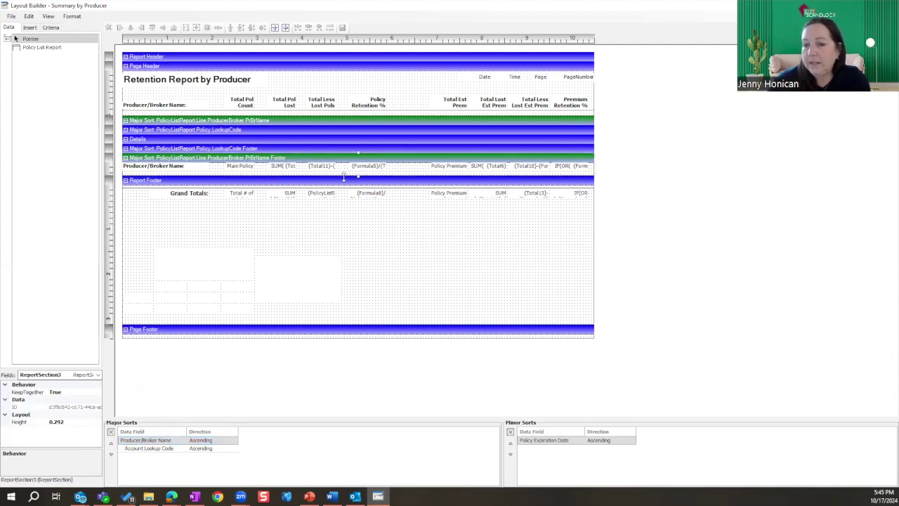
drag(358, 179, 352, 323)
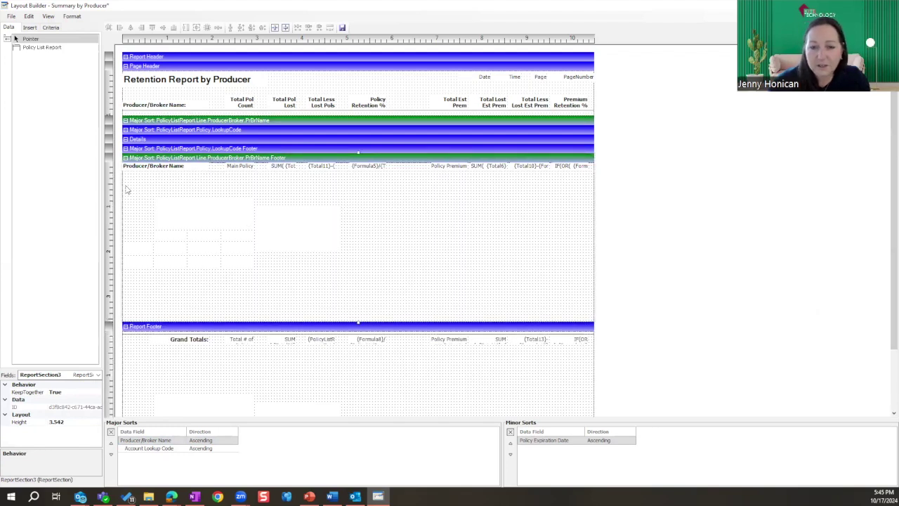
- Set the font color of the producer footer's transparent Underlying Math controls to Black, and delete the Retention % heading and definition
drag(124, 187, 345, 293)
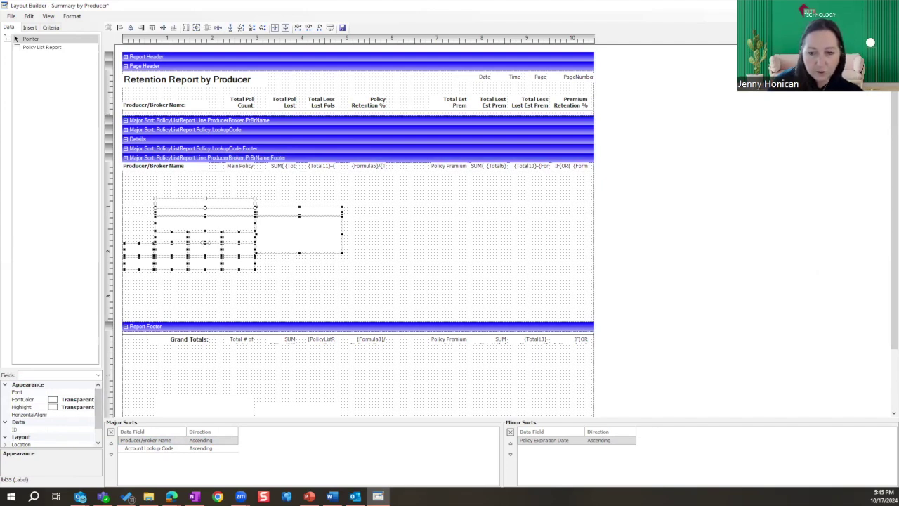
click(74, 400)
click(90, 400)
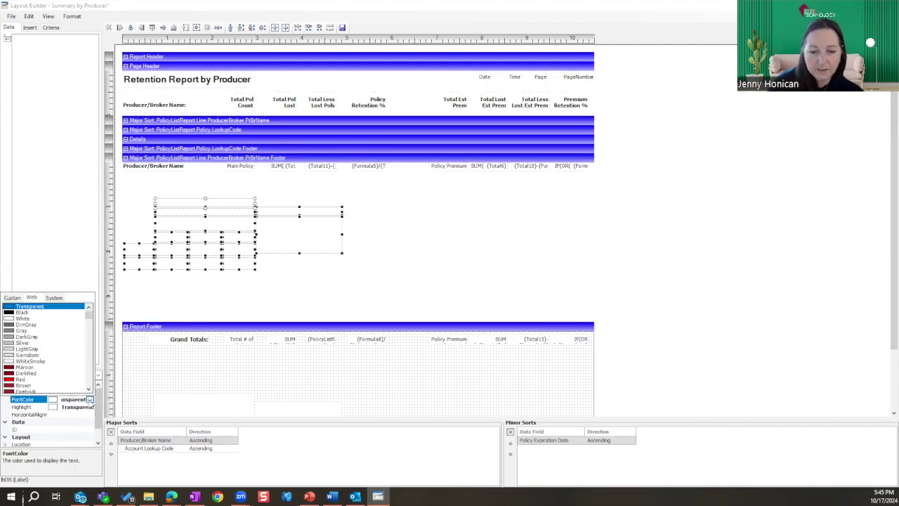
click(31, 320)
click(243, 293)
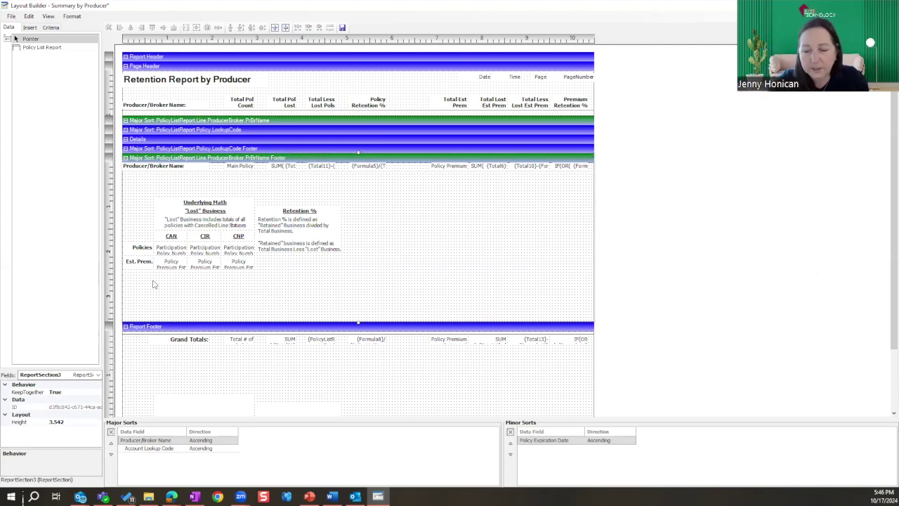
drag(274, 201, 346, 270)
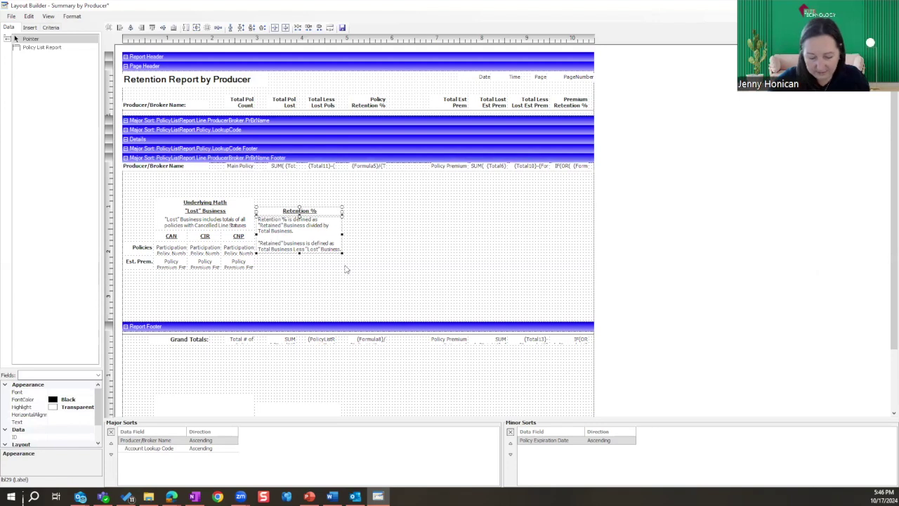
key(Delete)
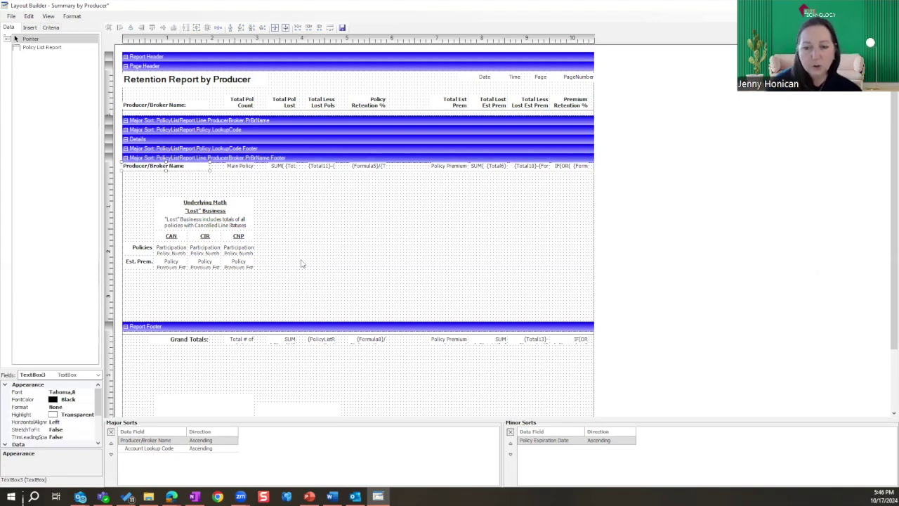
- Duplicate the CNP heading with its policy count and premium totals, and place the copy as a fourth column directly beside the original
click(239, 237)
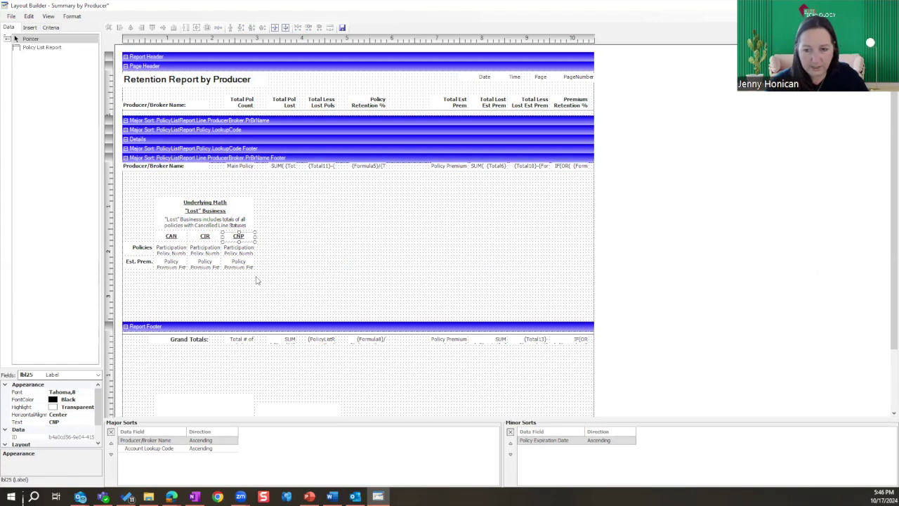
click(269, 298)
drag(268, 270, 236, 238)
click(284, 237)
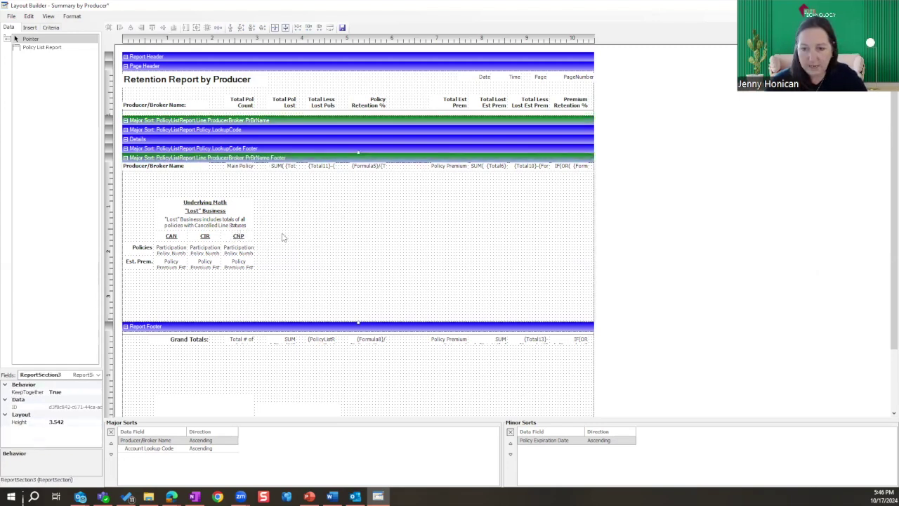
key(ctrl+v)
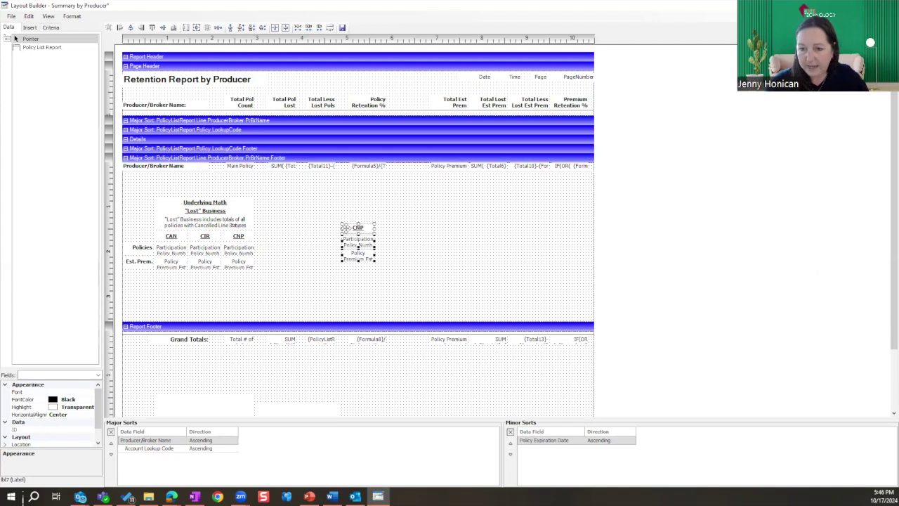
click(284, 238)
drag(283, 238, 261, 238)
click(327, 243)
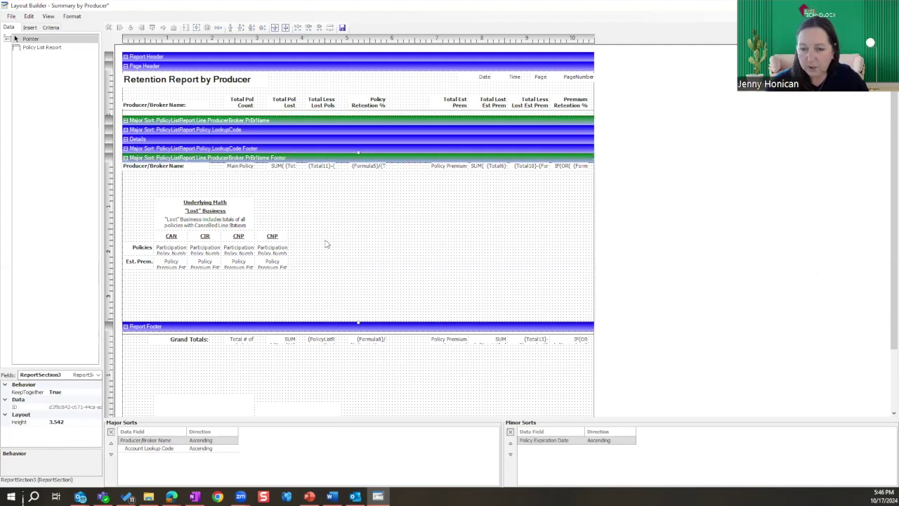
- Set the Line Status Code condition in the copied column's policy count formula to NON
click(276, 247)
click(84, 437)
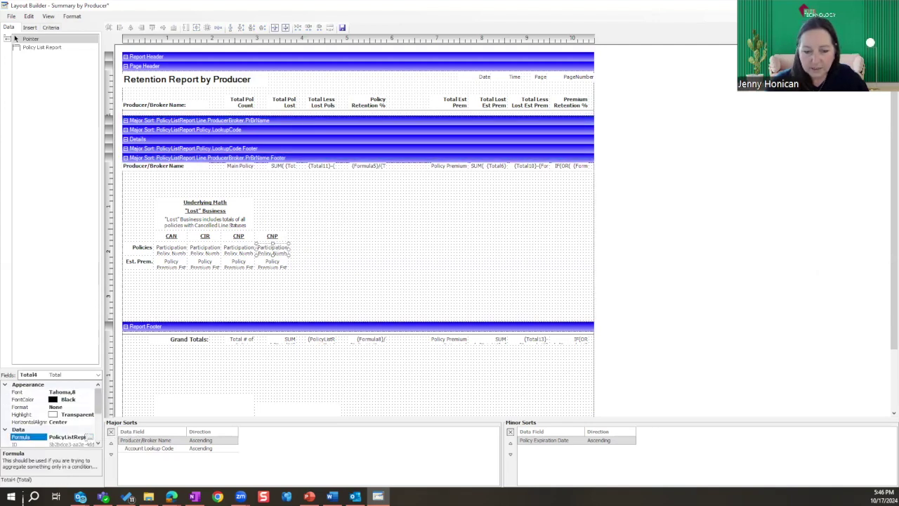
click(91, 437)
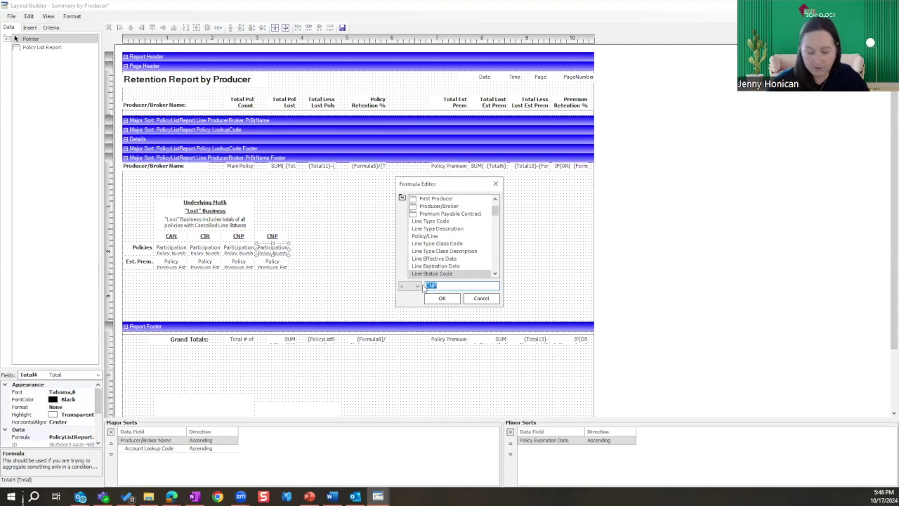
text(NON)
click(442, 299)
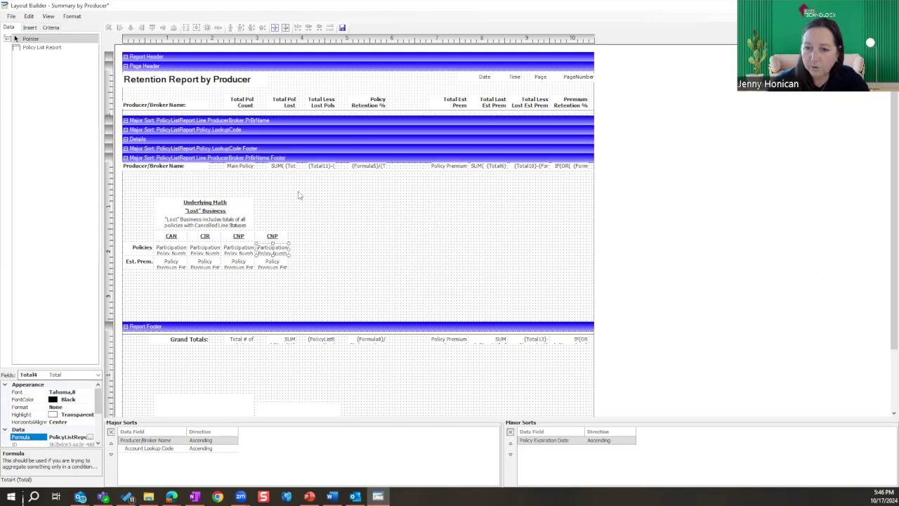
- Change the heading text of the copied fourth column in the producer footer to NON
click(276, 237)
click(62, 422)
double_click(62, 422)
text(N)
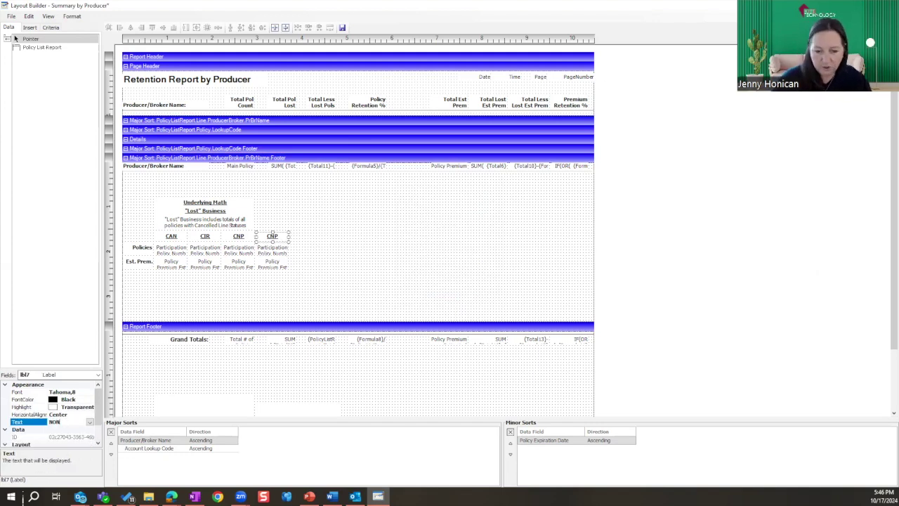
text(ON)
- Set the Line Status Code condition in the NON column's estimated premium formula to NON
click(273, 264)
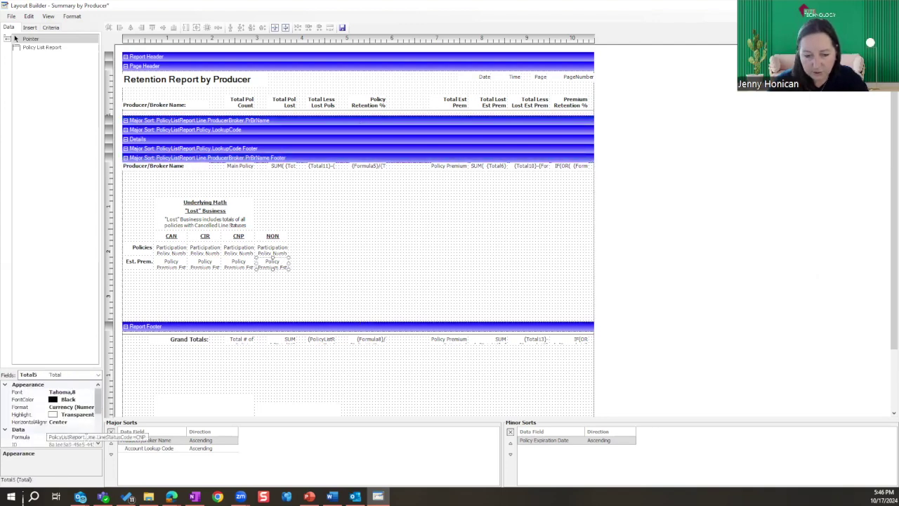
click(87, 437)
click(97, 437)
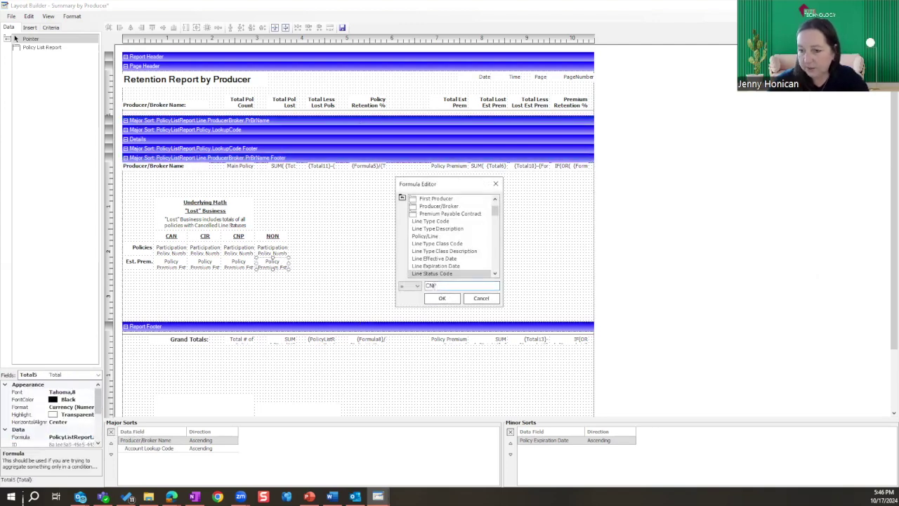
text(NON)
click(442, 298)
click(345, 213)
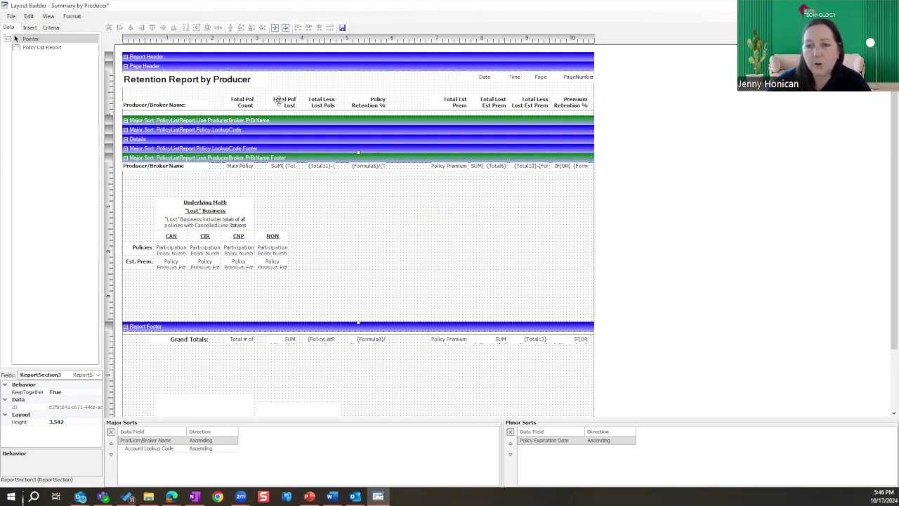
- Check which controls hold the four policy counts, and add {Total4} to the producer footer's SUM script under Total Pol Lost
click(280, 166)
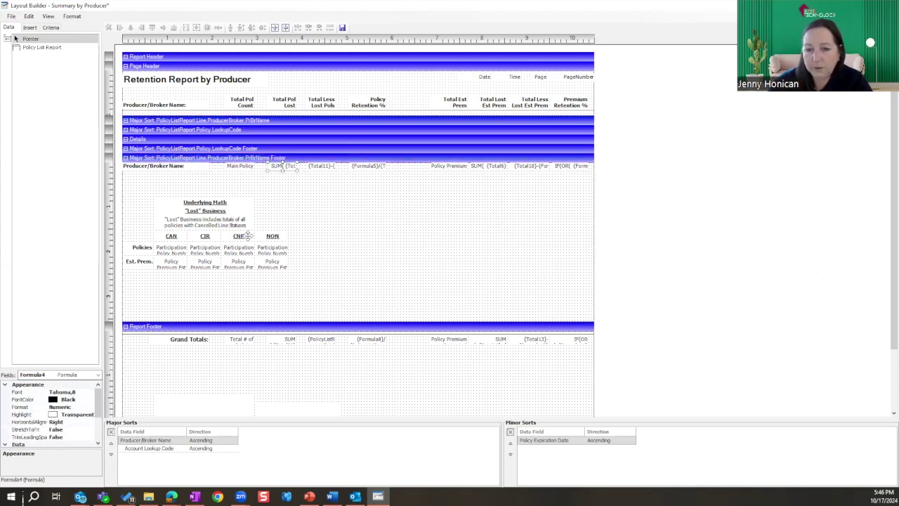
click(169, 250)
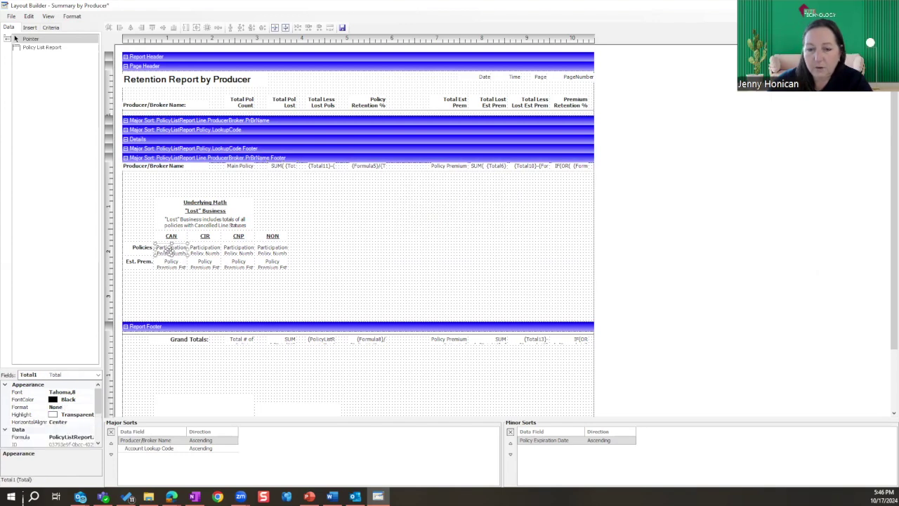
click(205, 251)
click(237, 251)
click(272, 250)
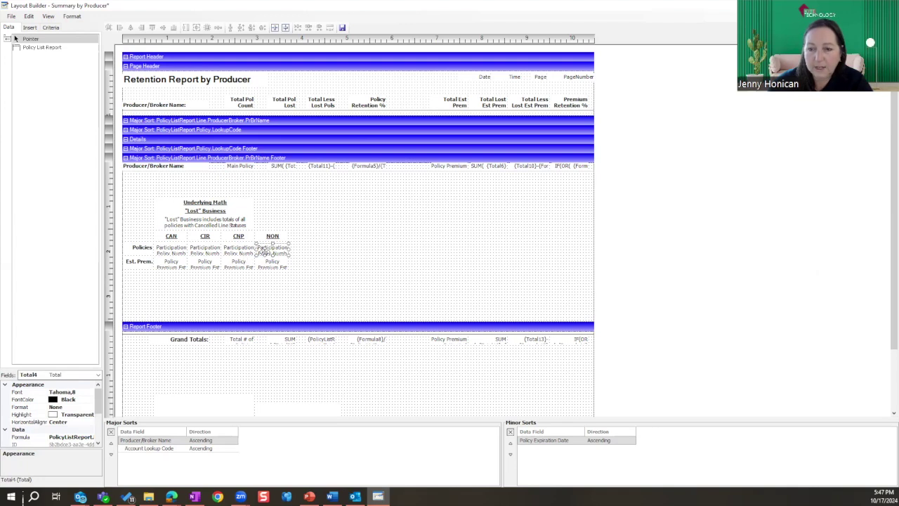
click(281, 167)
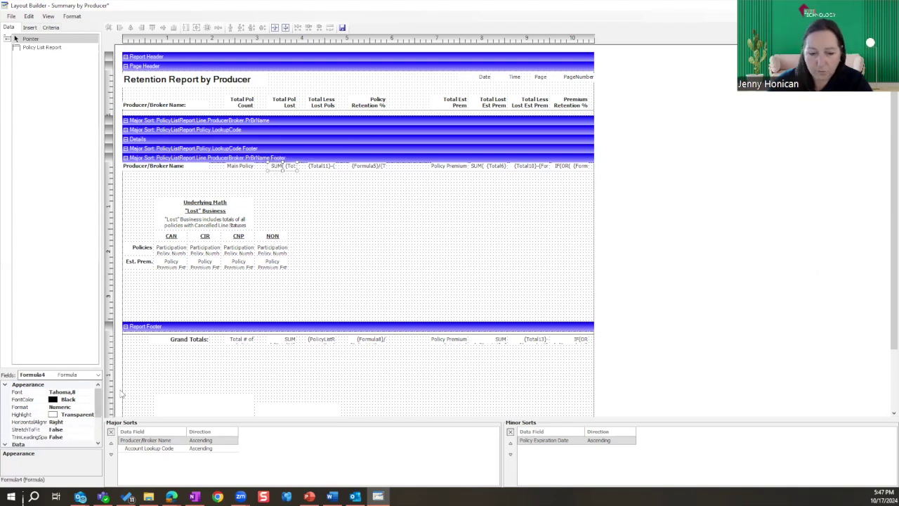
scroll(99, 429, down, 2)
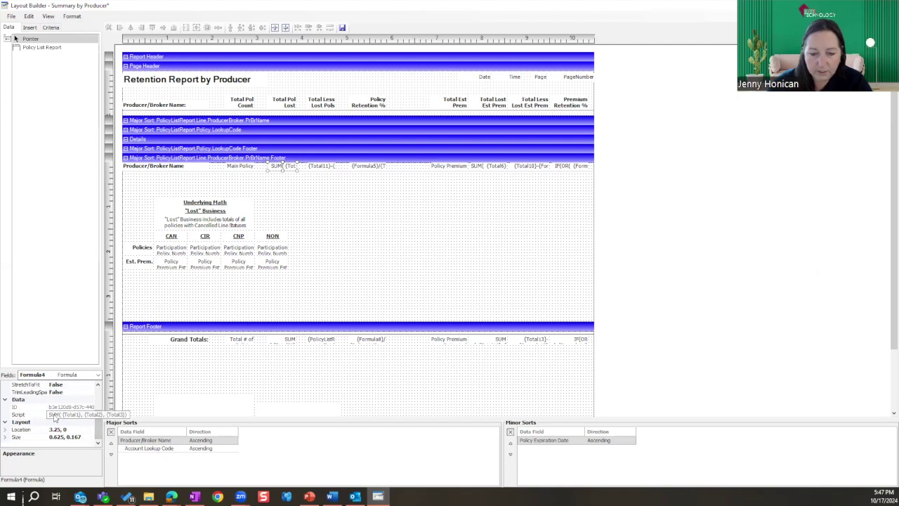
click(73, 418)
click(90, 415)
click(453, 343)
click(367, 355)
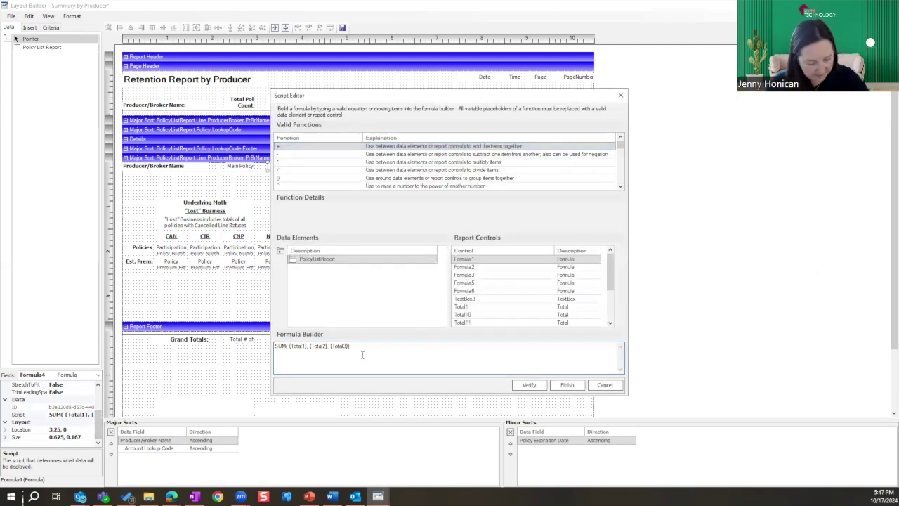
scroll(482, 302, down, 1)
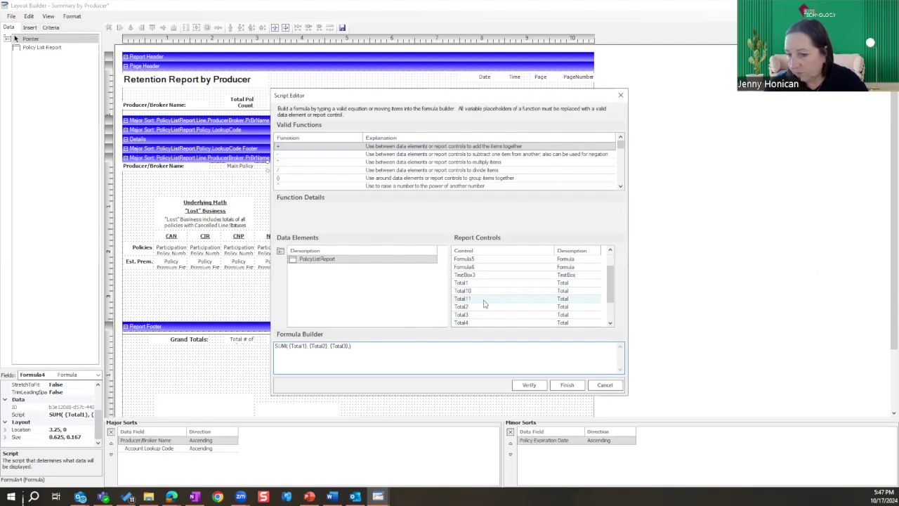
drag(468, 324, 349, 346)
click(567, 385)
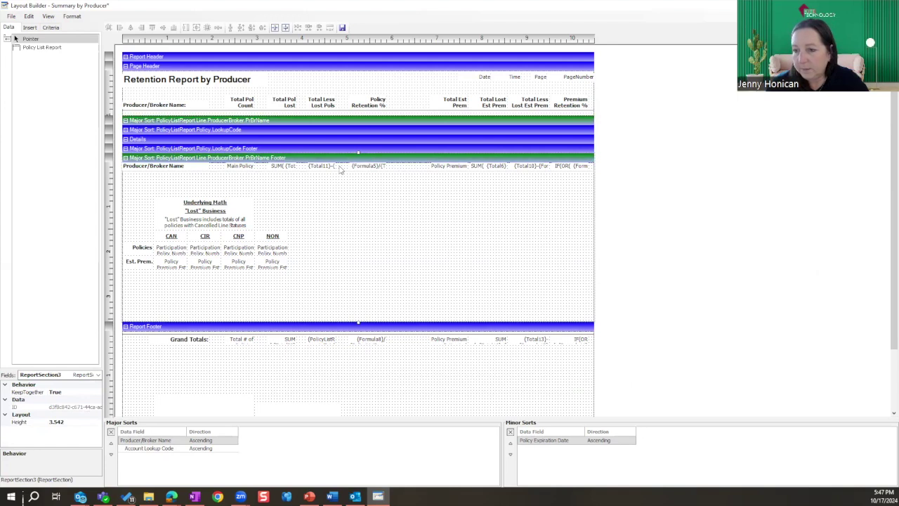
- Check the four Est. Prem. totals, and add {Total5} to the producer footer's SUM script under Total Lost Est Prem
click(495, 166)
click(272, 261)
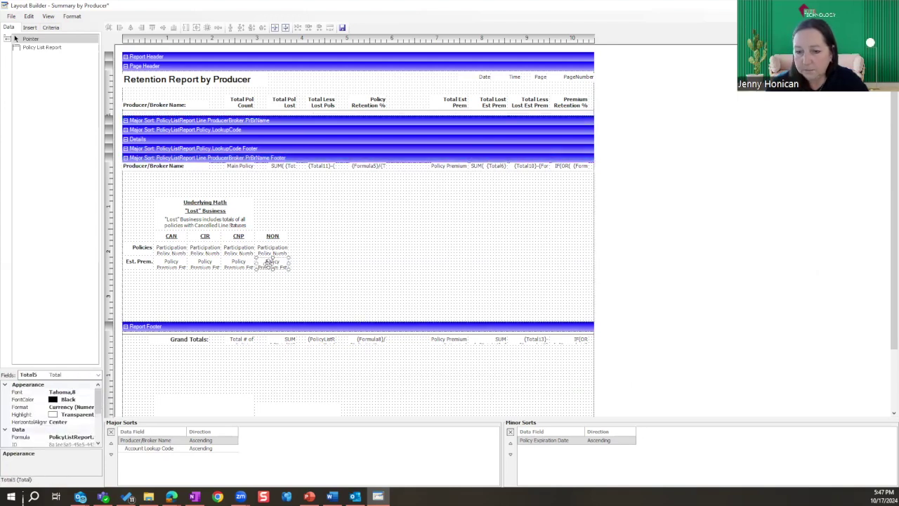
click(496, 170)
click(171, 264)
click(204, 264)
click(237, 263)
click(272, 263)
click(497, 167)
scroll(102, 426, down, 3)
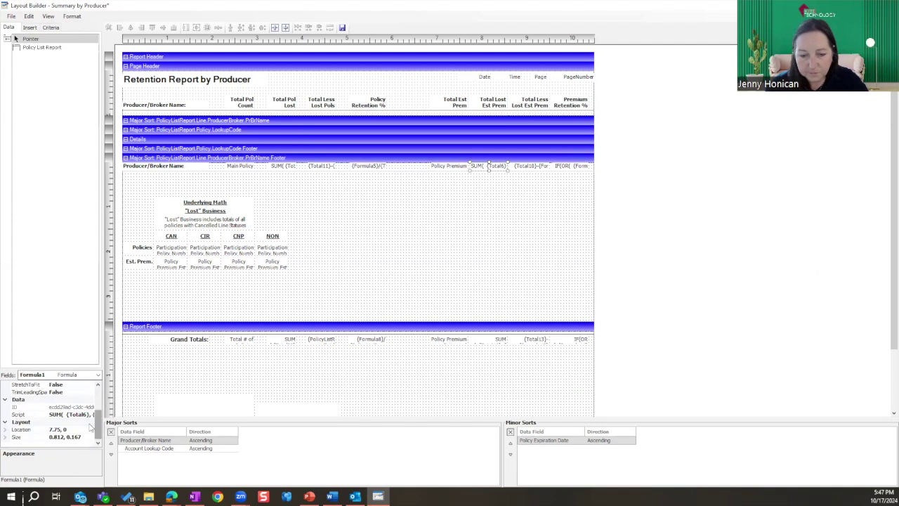
click(78, 414)
click(98, 415)
click(351, 345)
text())
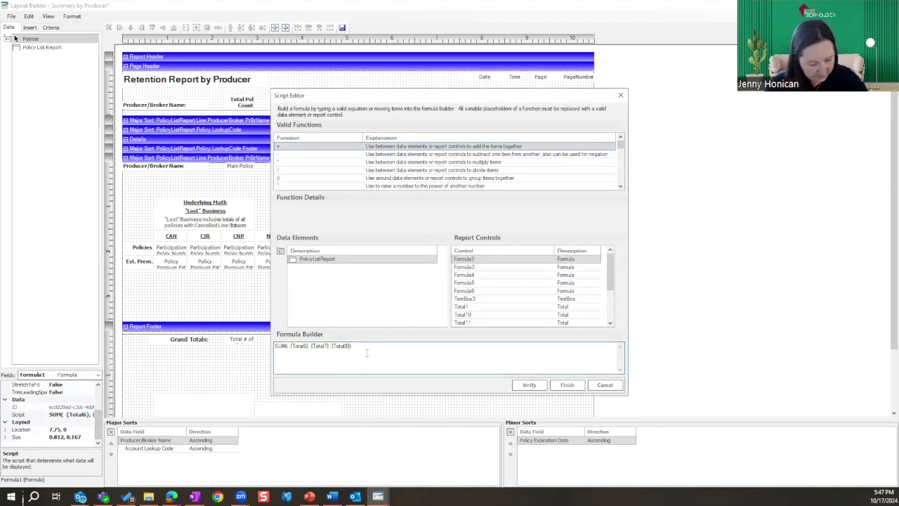
scroll(479, 301, down, 3)
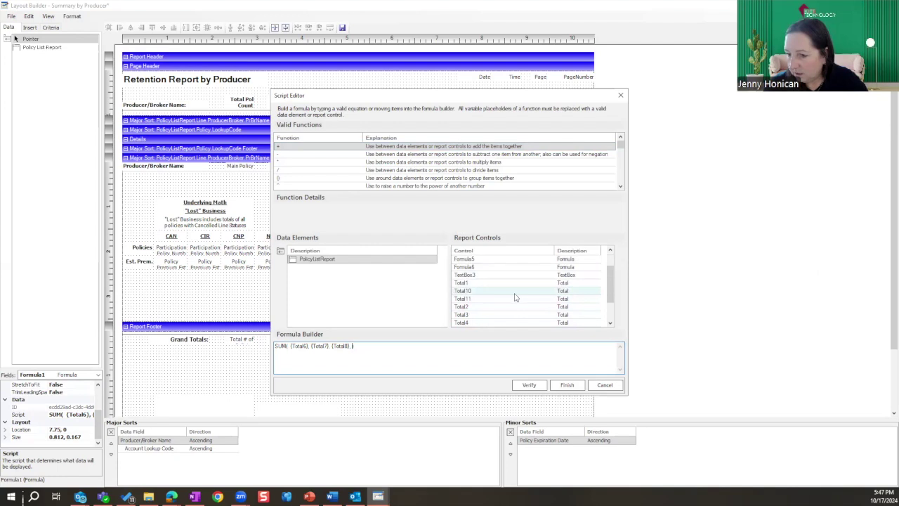
double_click(477, 299)
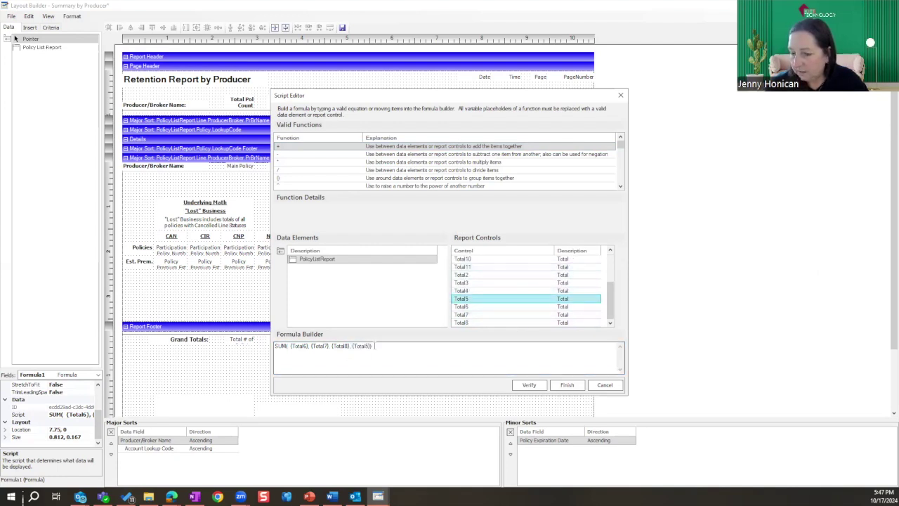
click(554, 386)
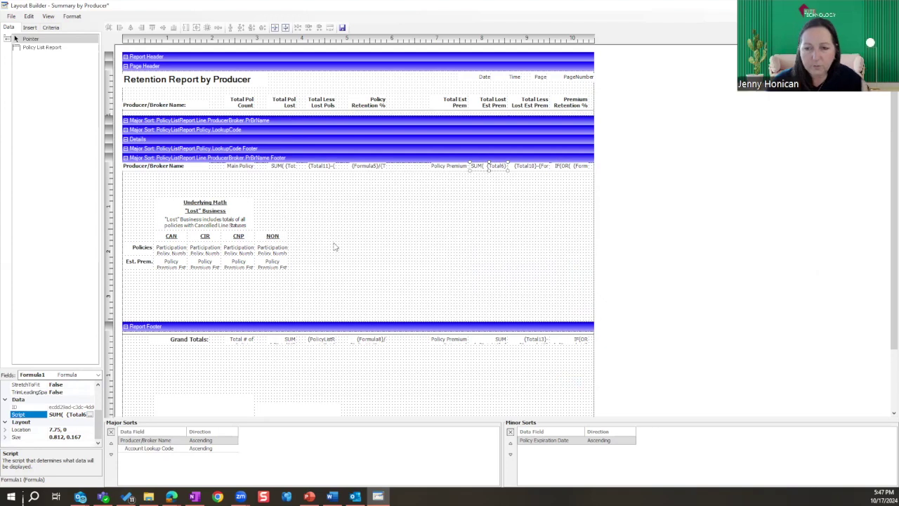
- Set the font color of all Underlying Math controls in the producer footer to Transparent, and shrink that footer to a height of 0.292
drag(126, 191, 302, 290)
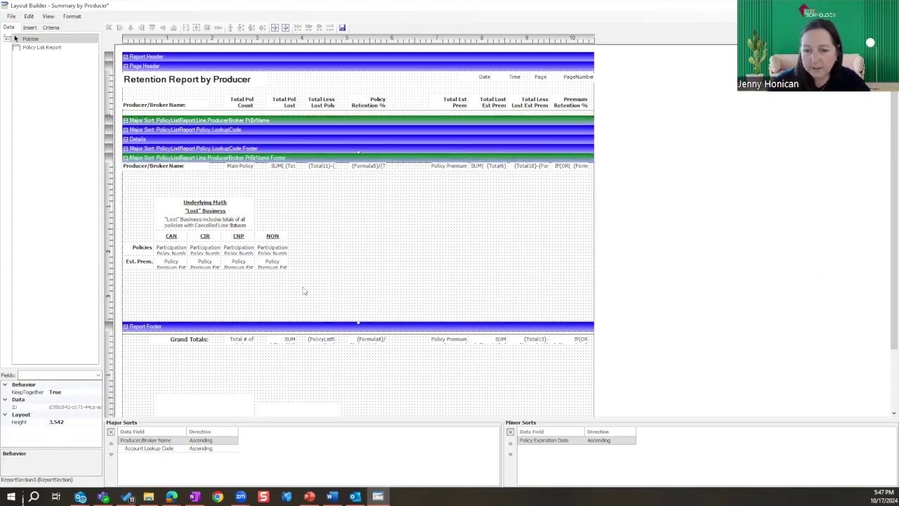
click(79, 399)
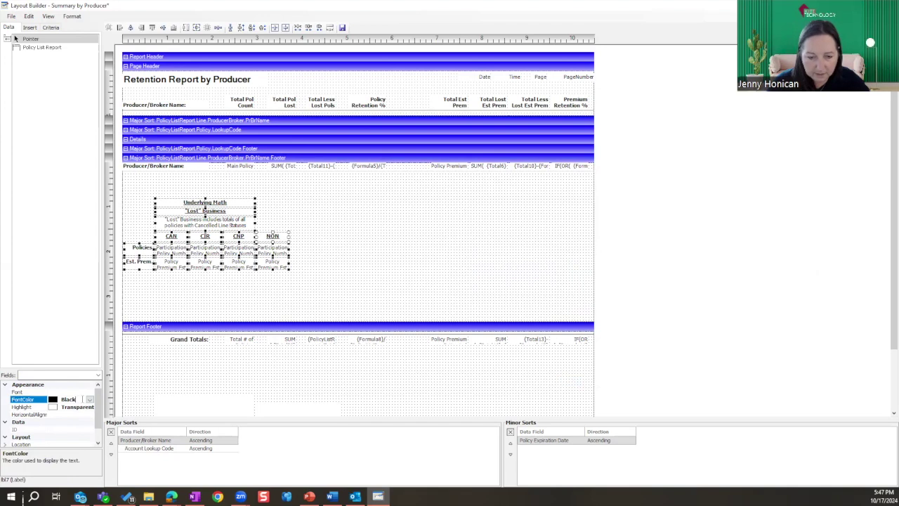
text(t)
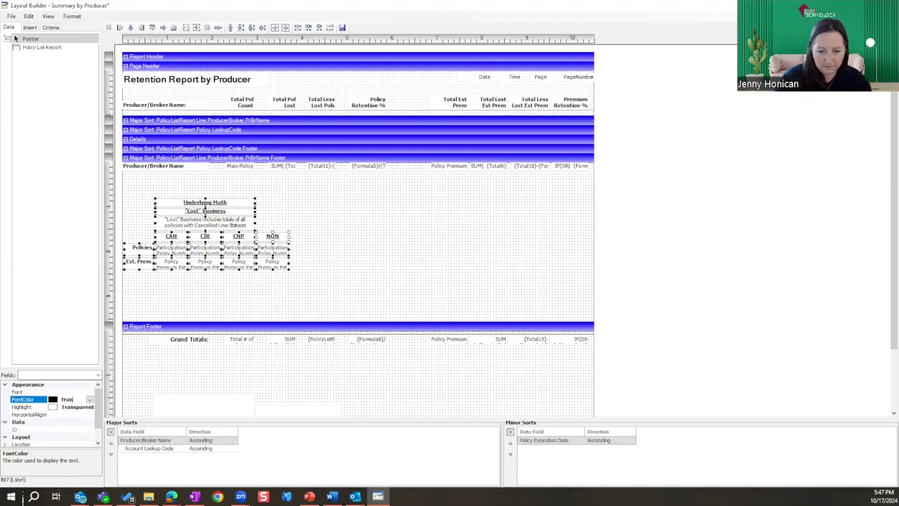
text(ran)
key(Return)
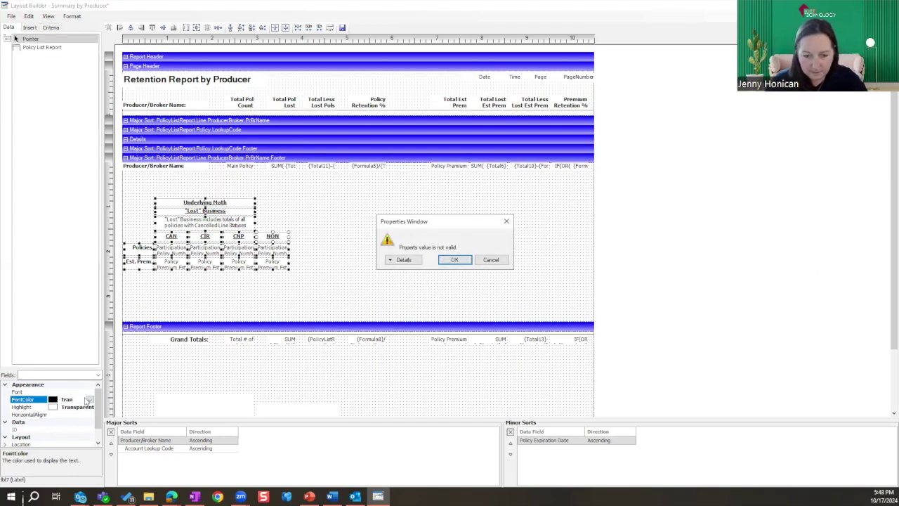
key(Return)
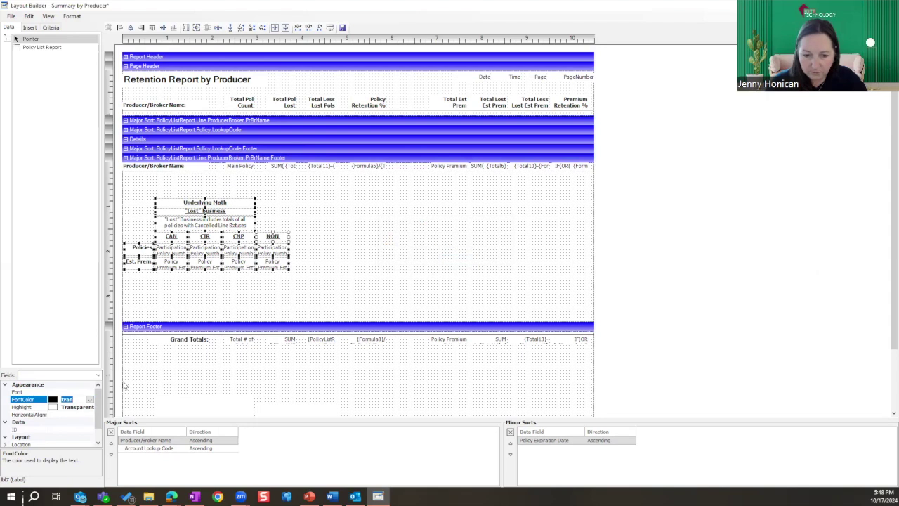
click(90, 399)
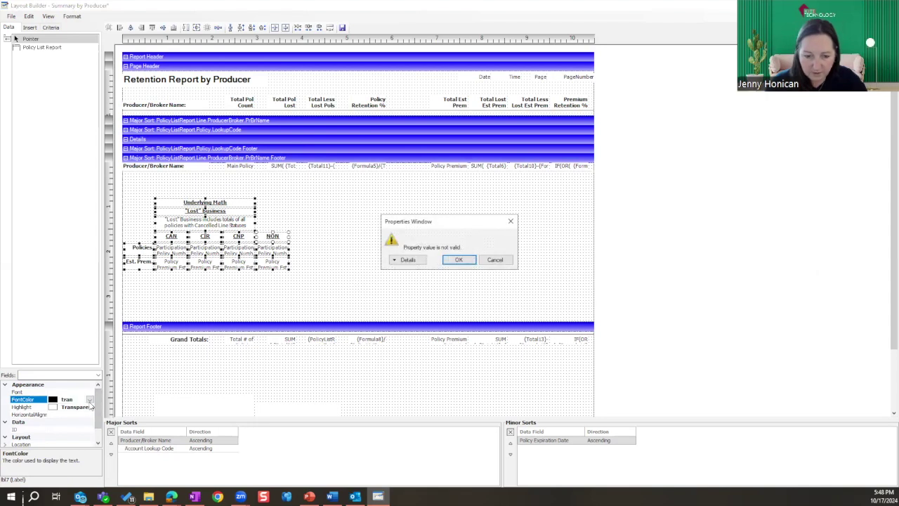
click(492, 261)
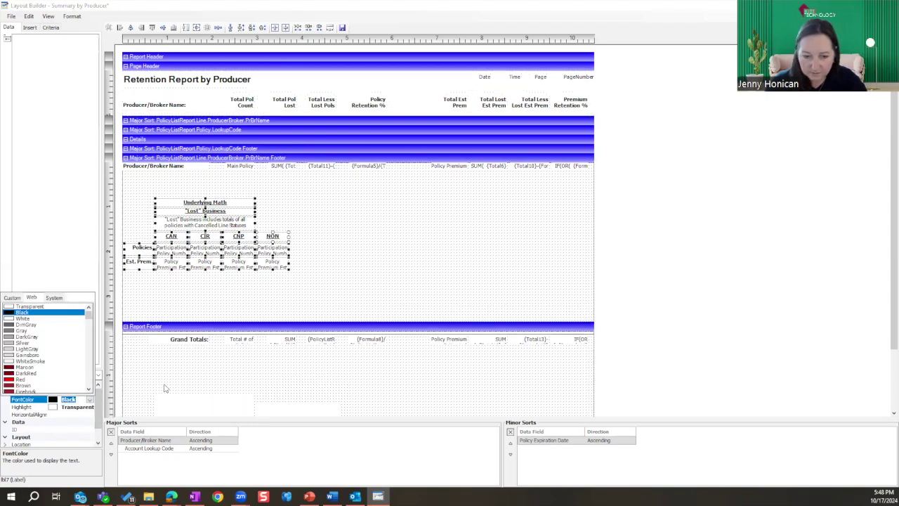
click(47, 312)
click(286, 294)
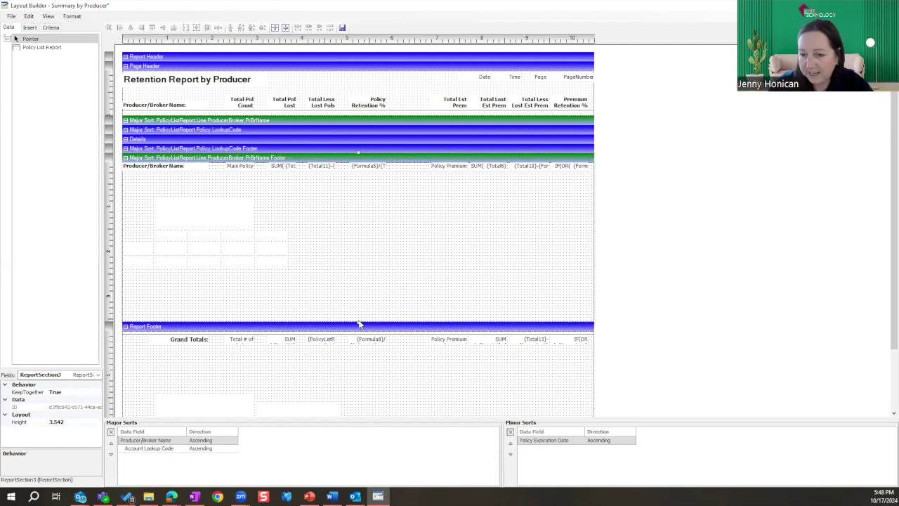
drag(358, 322, 346, 177)
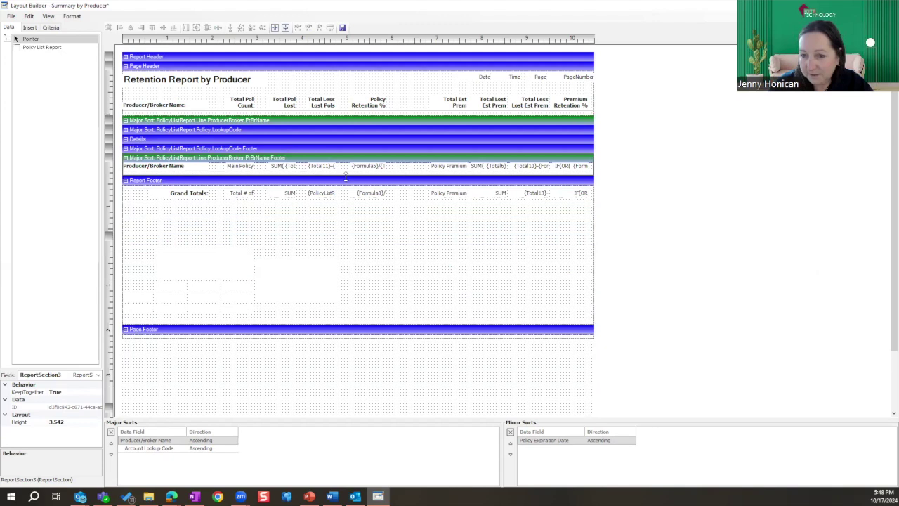
drag(346, 176, 346, 177)
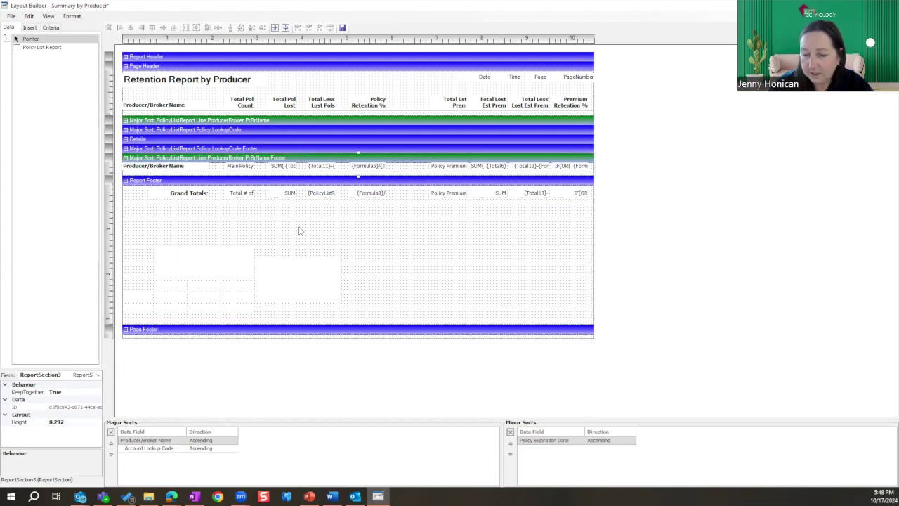
- Set the font color of the Report Footer's transparent Underlying Math and Retention % controls to Black
click(166, 244)
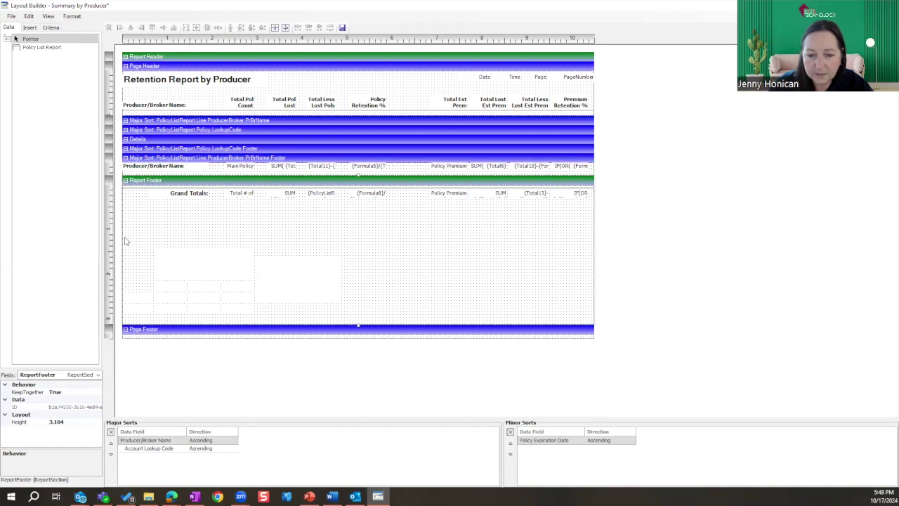
drag(144, 233, 331, 324)
click(85, 400)
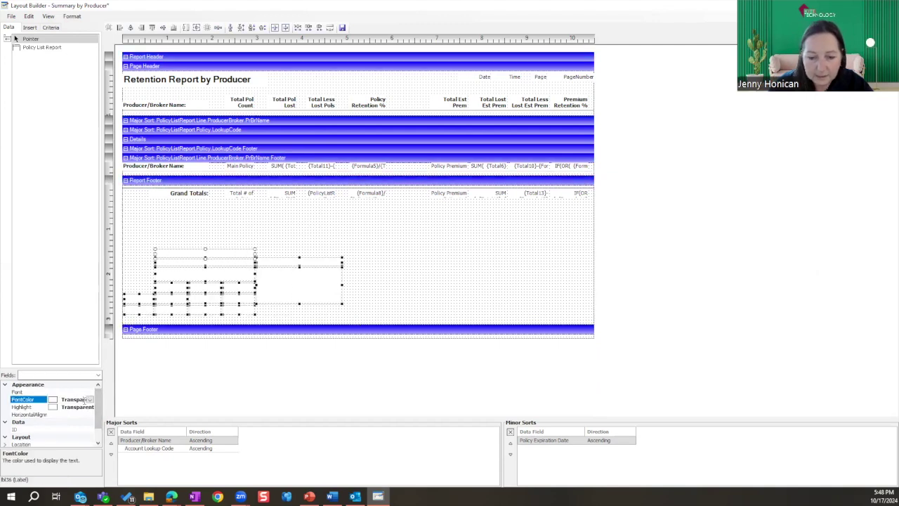
click(90, 399)
click(29, 310)
click(415, 262)
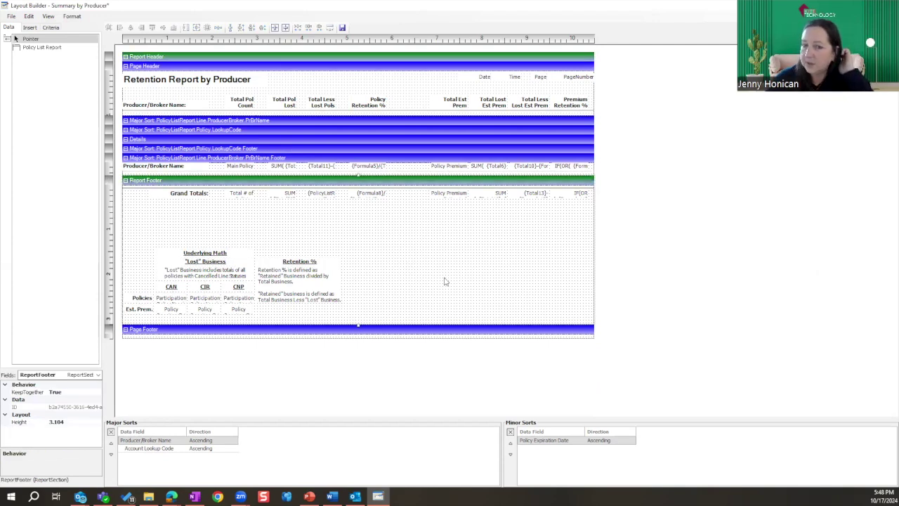
click(344, 161)
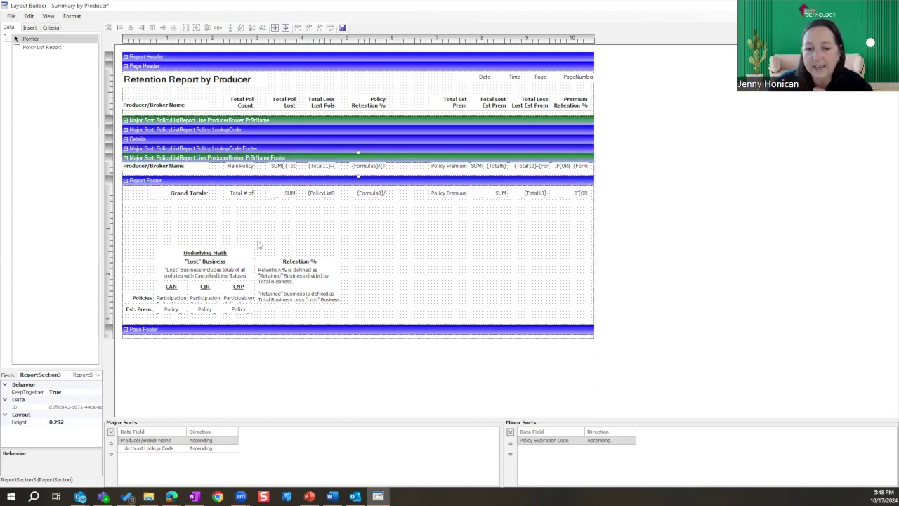
mouse_move(358, 177)
mouse_down()
mouse_move(357, 311)
mouse_move(351, 178)
mouse_up()
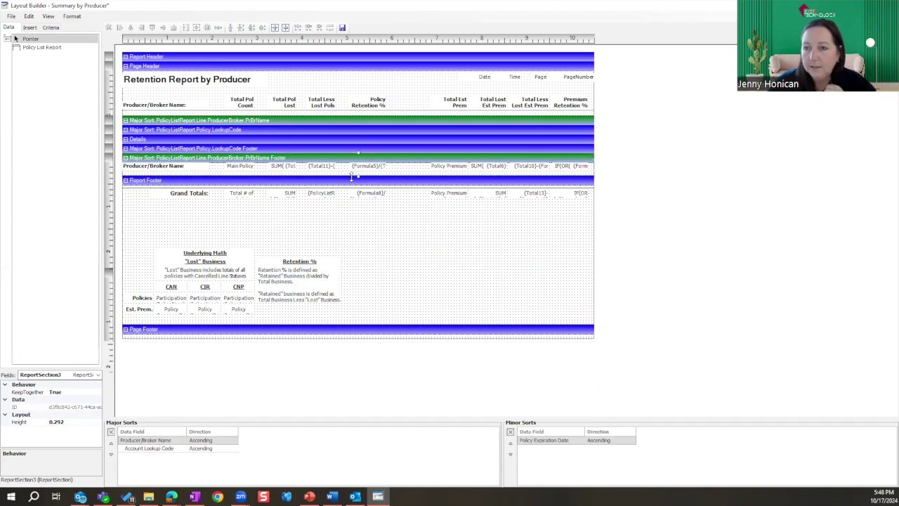